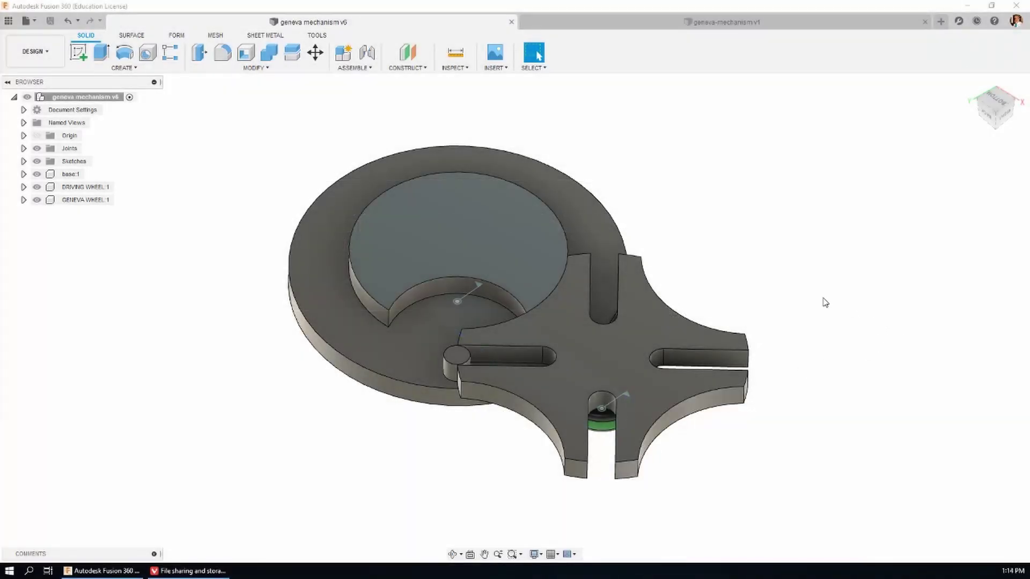
Orbit the v6 assembly, then switch to the geneva mechanism v1 design and orbit it face-on.
shift+middle_drag(816, 299, 483, 434)
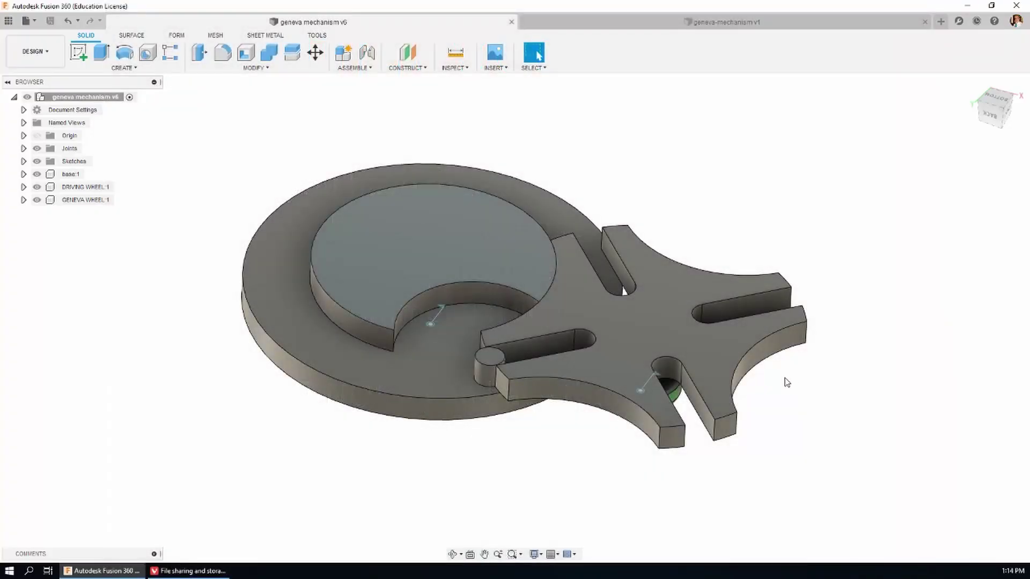
key(ctrl+Tab)
shift+middle_drag(820, 345, 956, 434)
shift+middle_drag(956, 434, 933, 455)
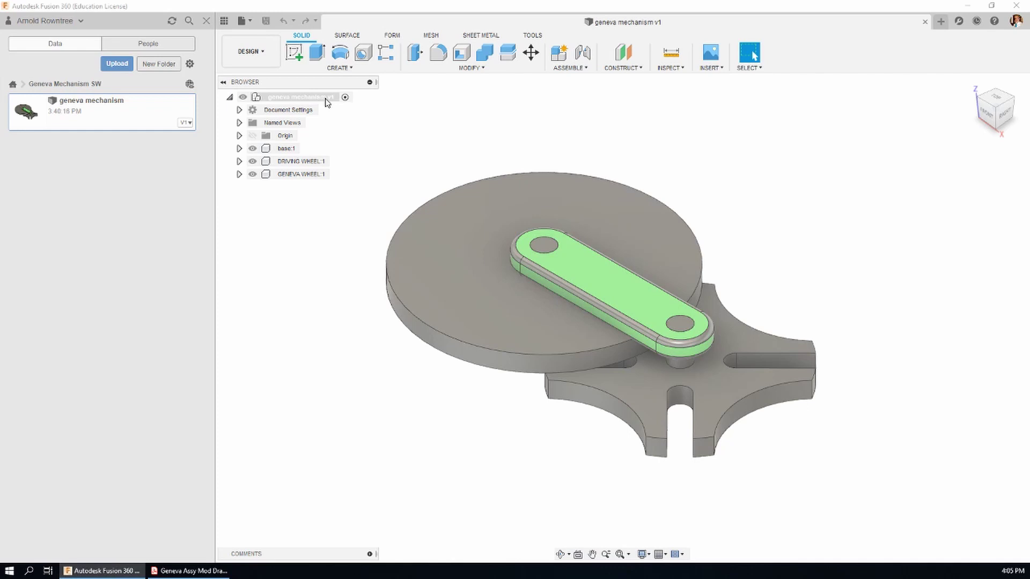
Turn on Capture Design History and make DRIVING WHEEL:1 the active component.
right_click(325, 102)
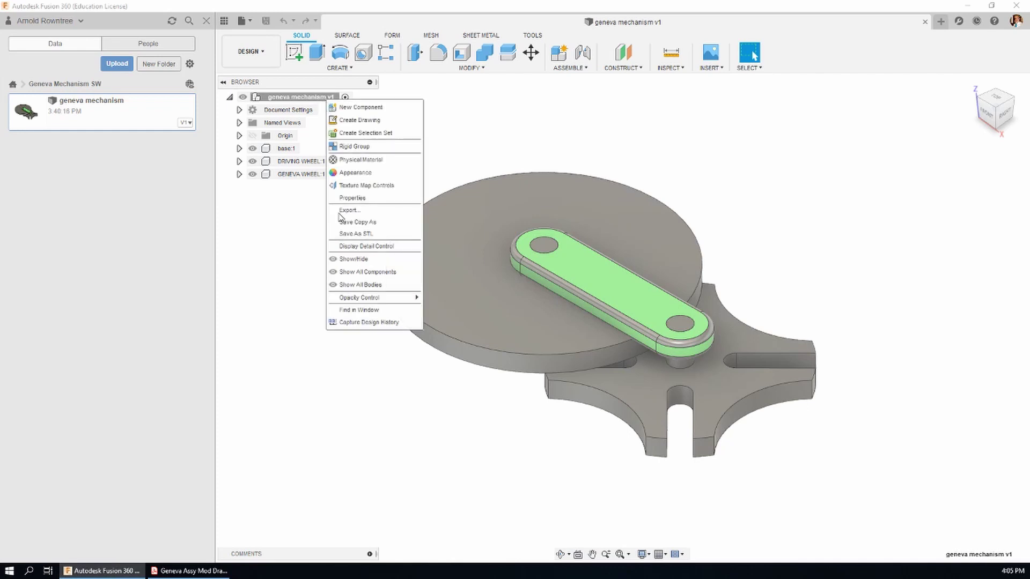
click(362, 323)
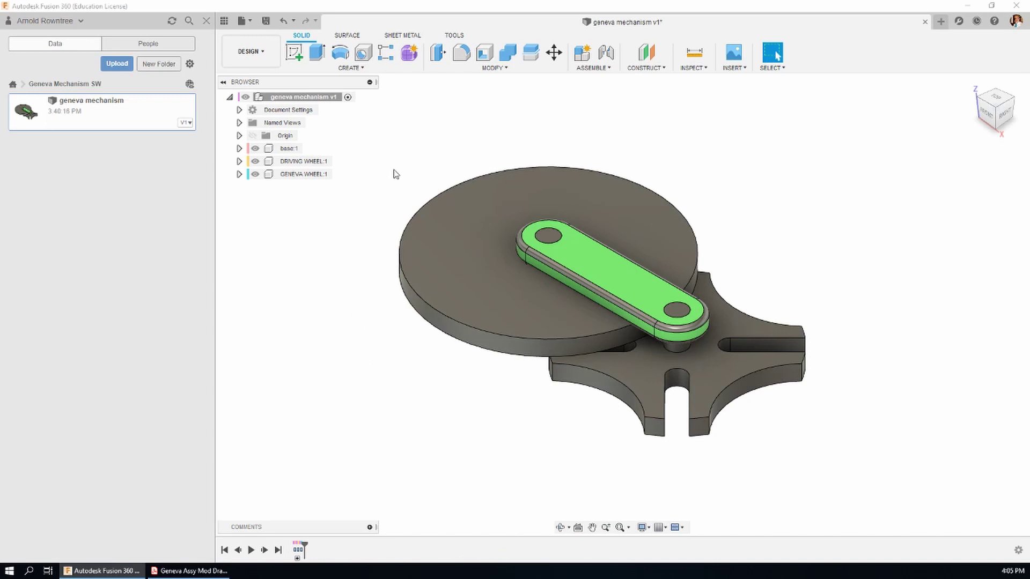
click(310, 162)
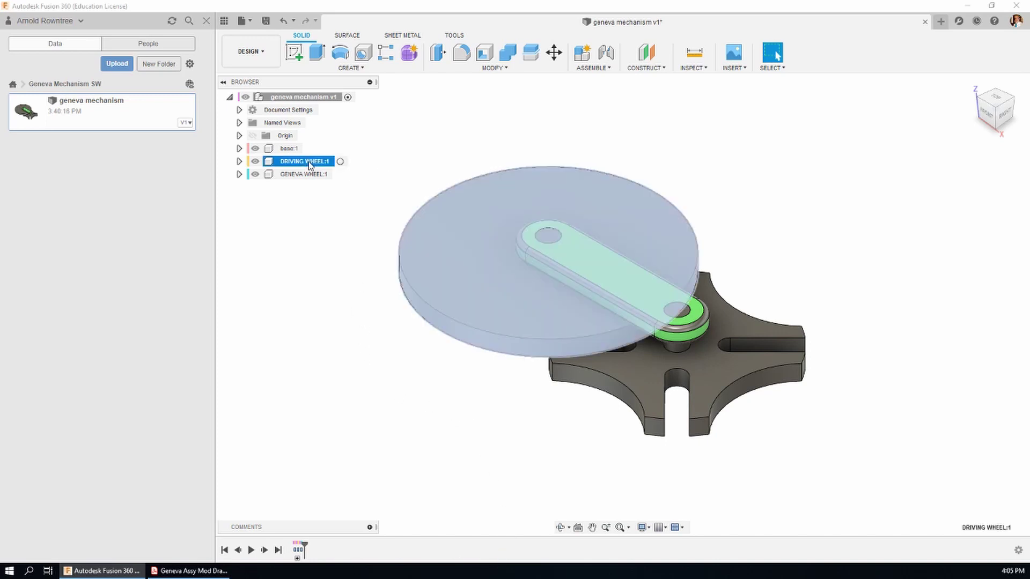
click(340, 161)
Isolate DRIVING WHEEL:1 and orbit it to show the crescent face from a flatter angle.
right_click(316, 163)
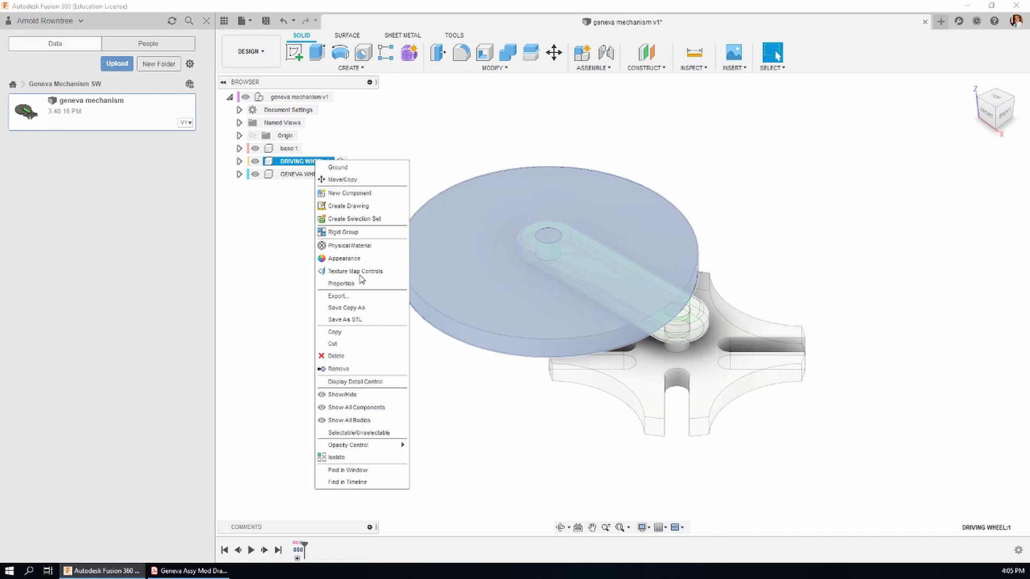
click(337, 457)
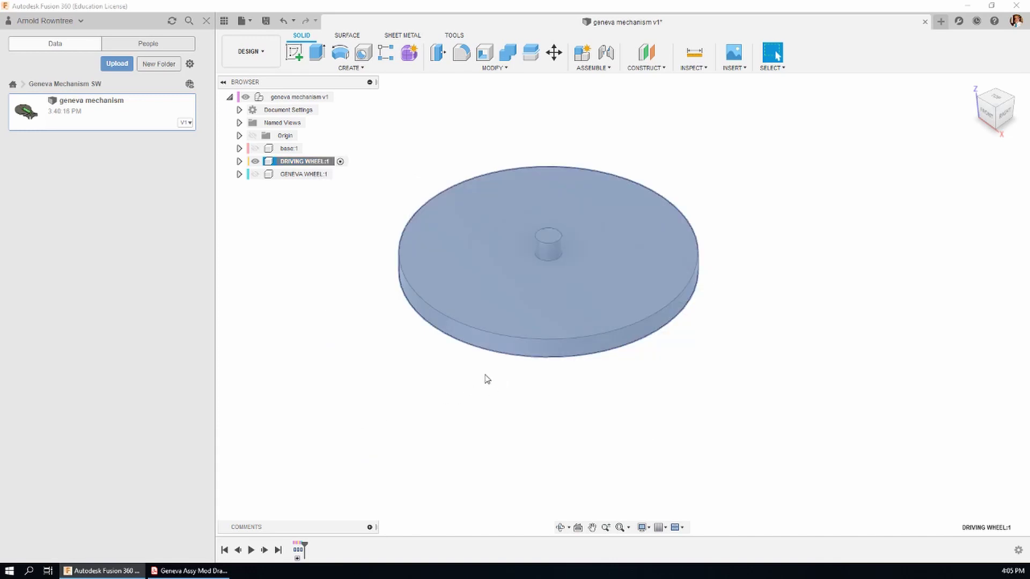
shift+middle_drag(485, 379, 747, 177)
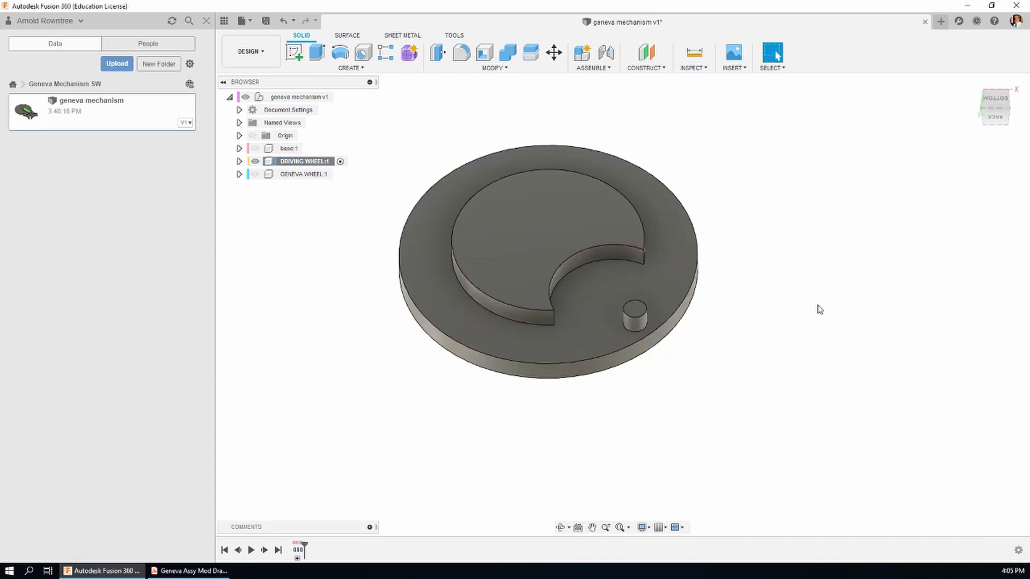
shift+middle_drag(808, 266, 822, 223)
Tilt the wheel and start a new sketch on its raised crescent face.
shift+middle_drag(685, 124, 869, 277)
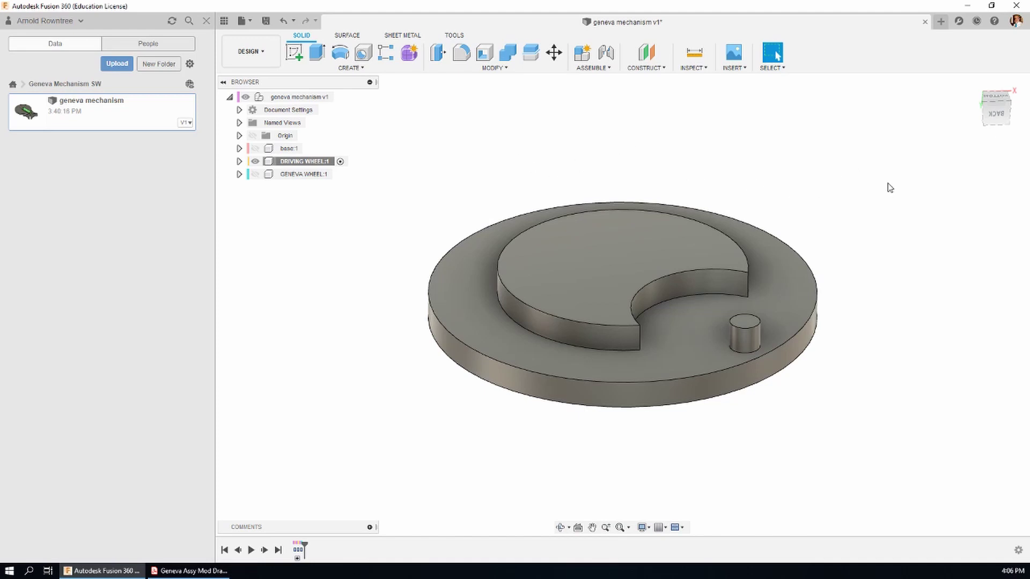
shift+middle_drag(890, 188, 848, 155)
click(295, 55)
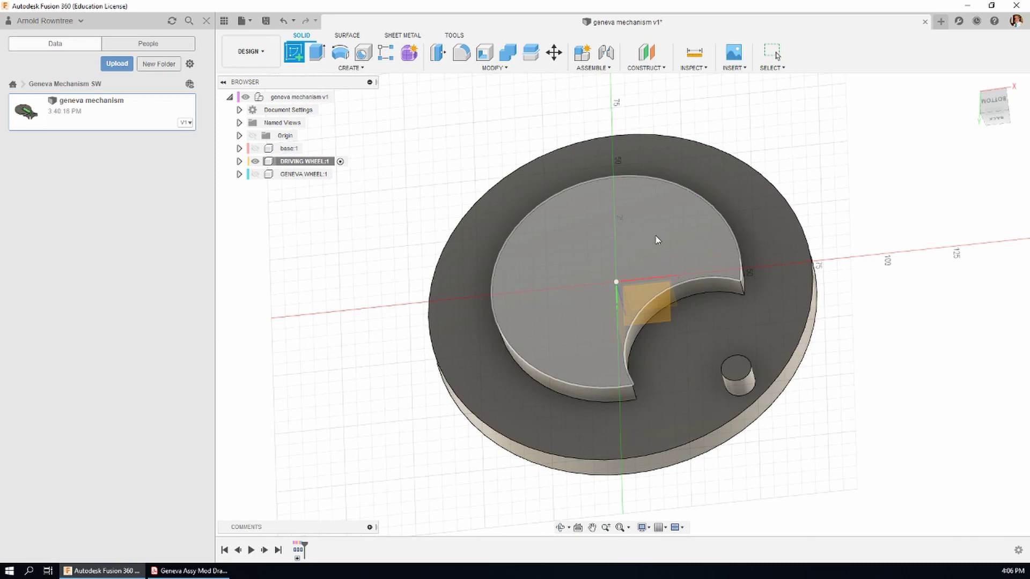
click(653, 233)
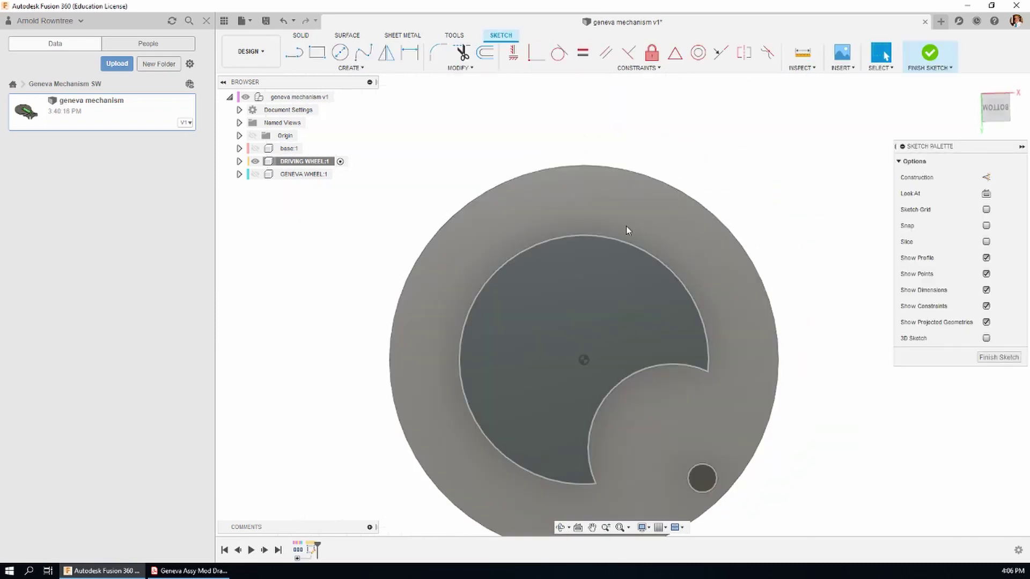
scroll(760, 146, up, 2)
scroll(761, 146, down, 2)
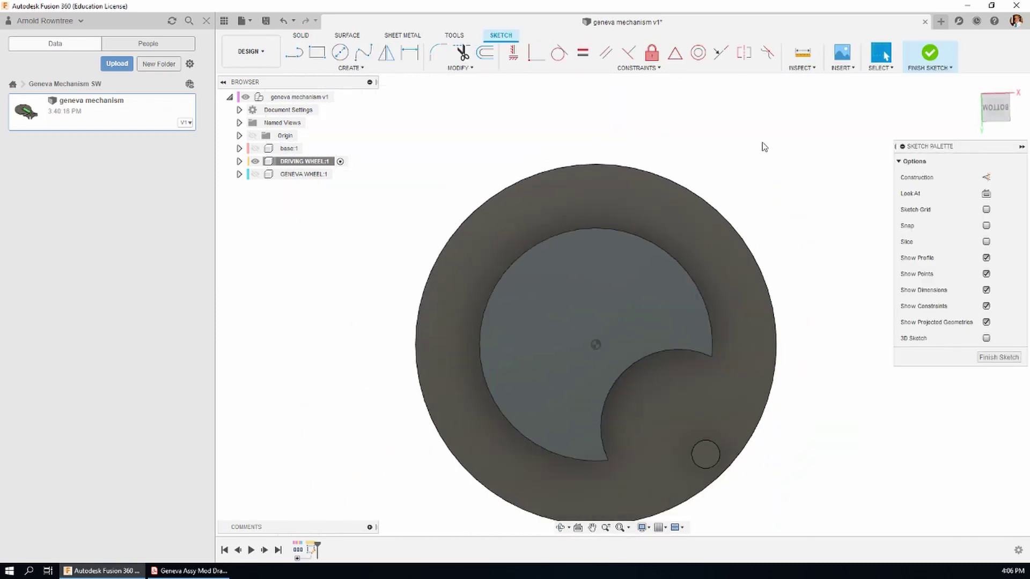
scroll(698, 483, up, 1)
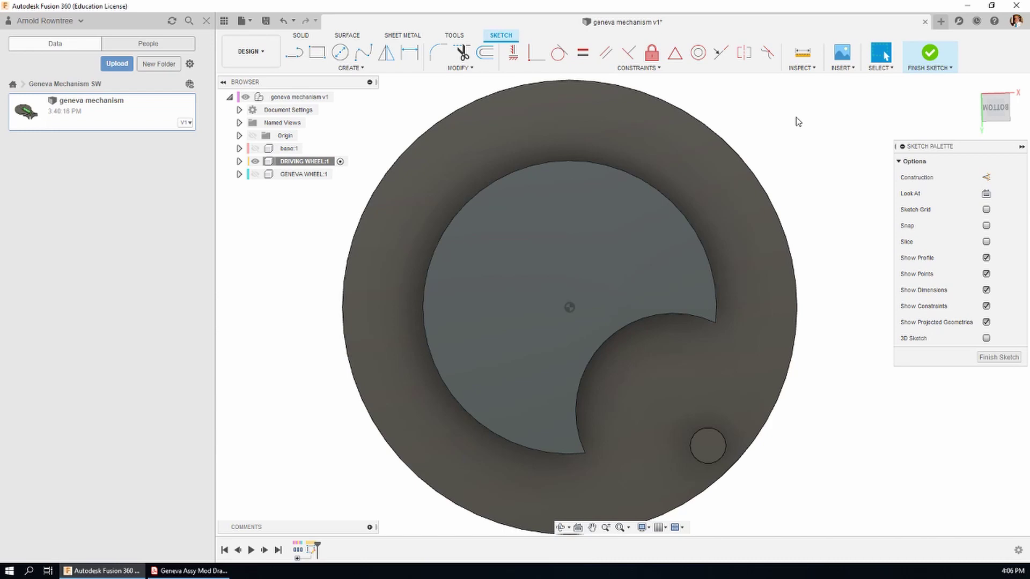
Draw a circle at the sketch origin, dimension it 12 mm diameter, and finish the sketch.
click(340, 52)
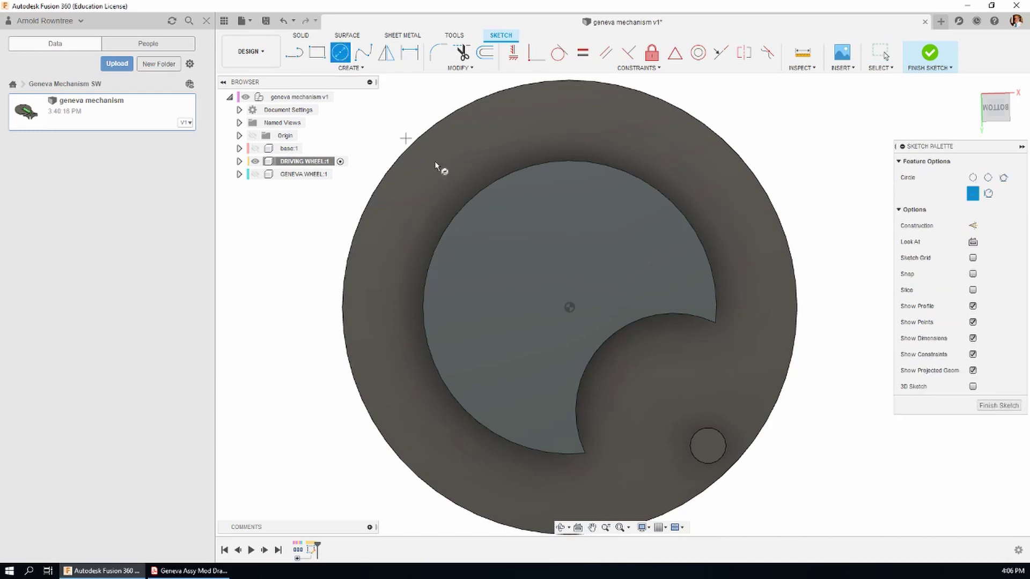
click(570, 308)
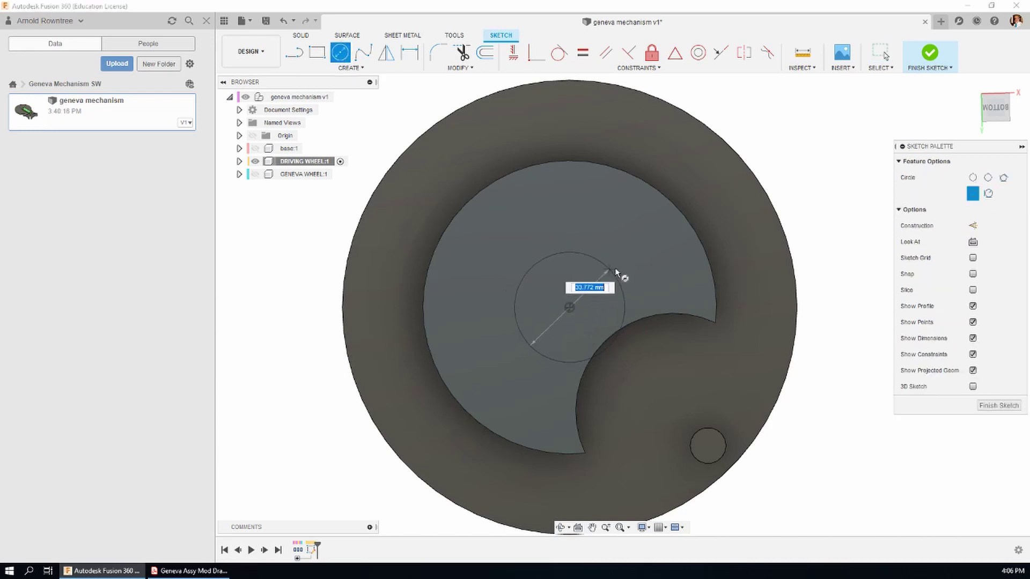
click(598, 266)
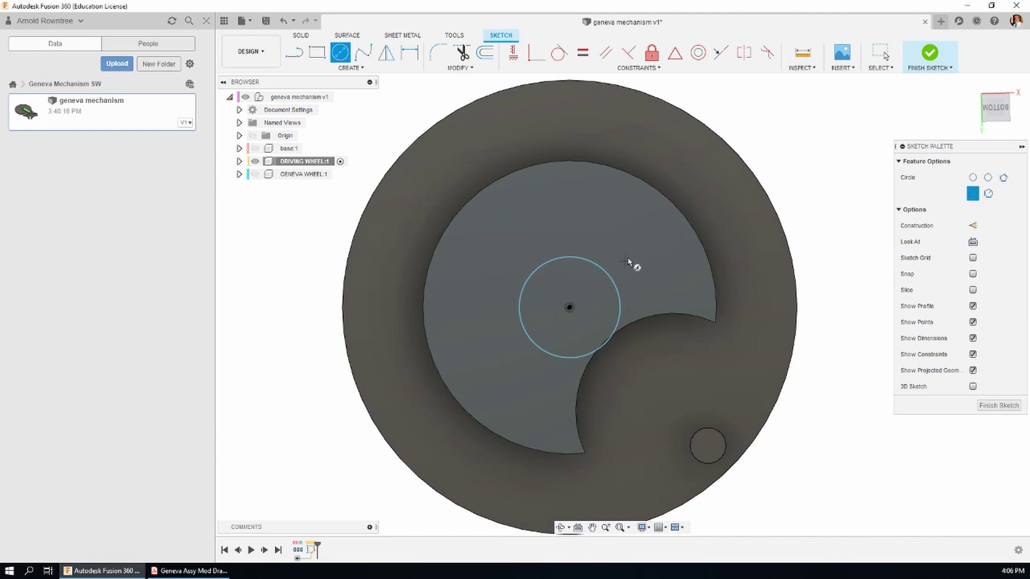
click(410, 52)
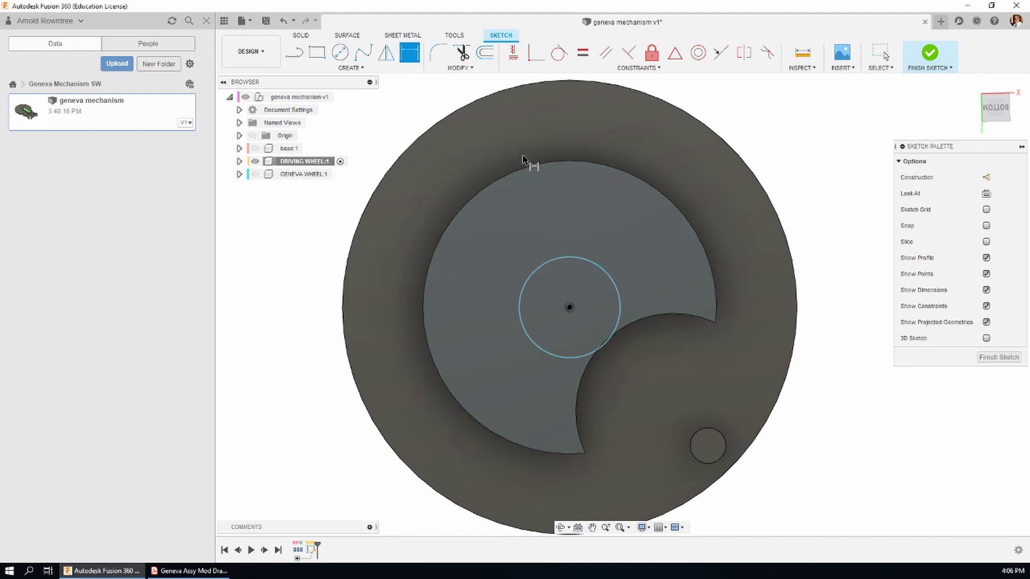
click(604, 270)
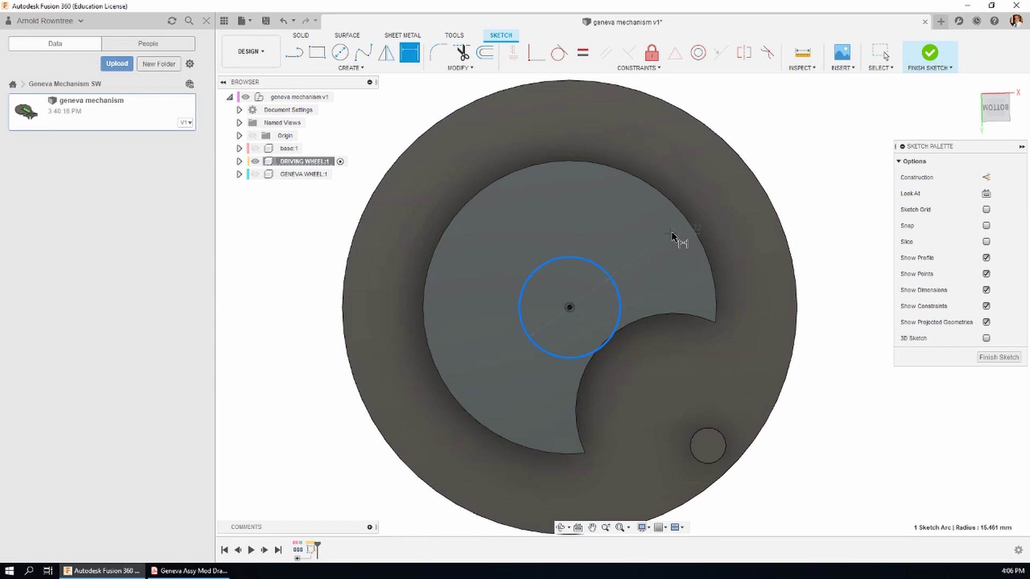
click(789, 183)
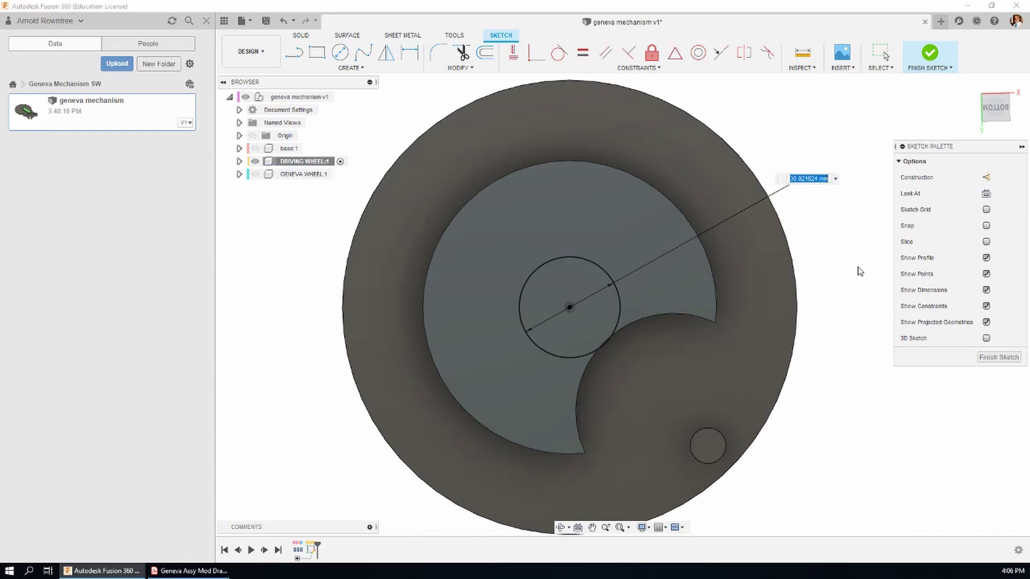
text(12)
key(Return)
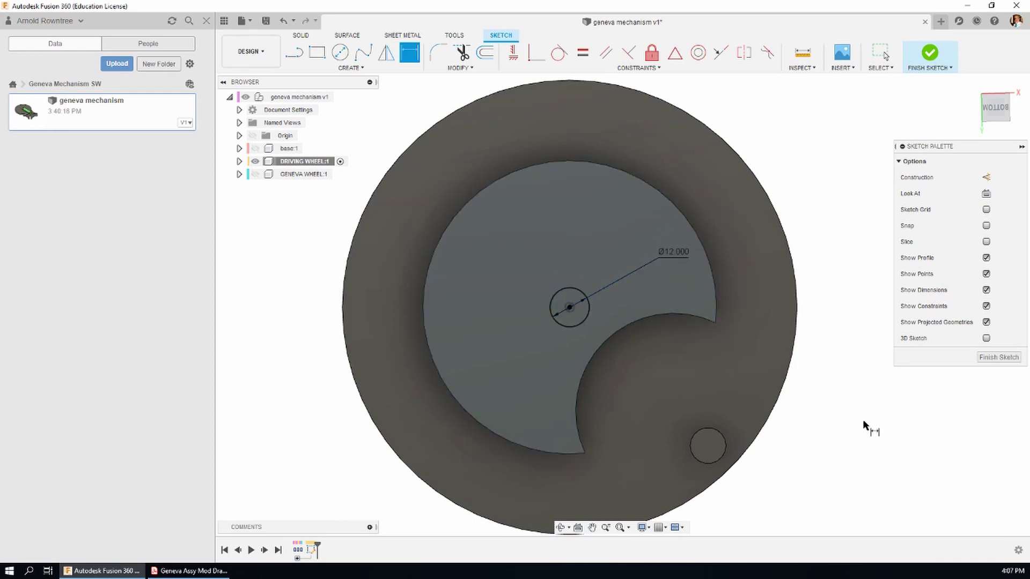
click(992, 359)
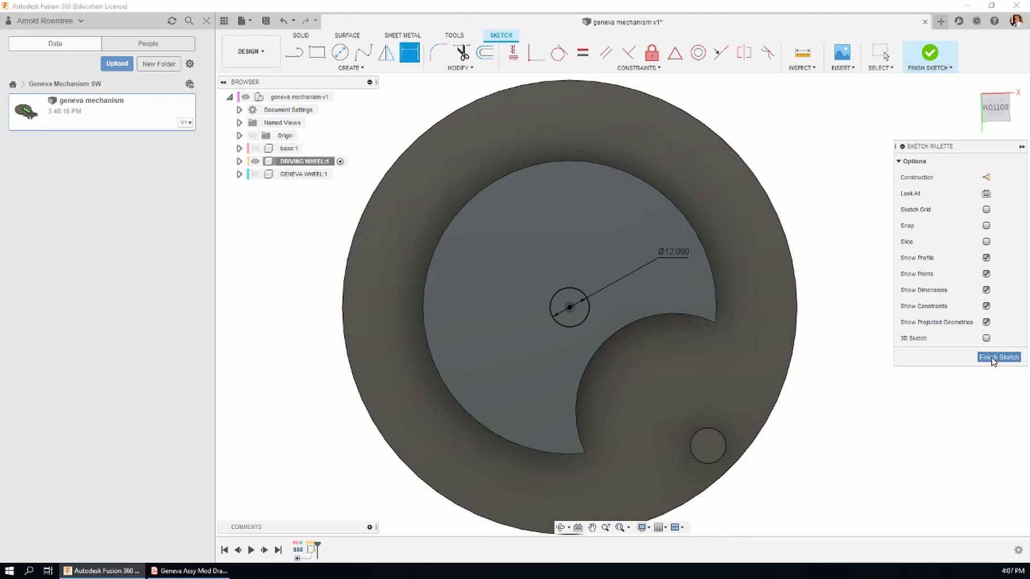
Extrude the 12 mm circle 10 mm to form the pin.
key(e)
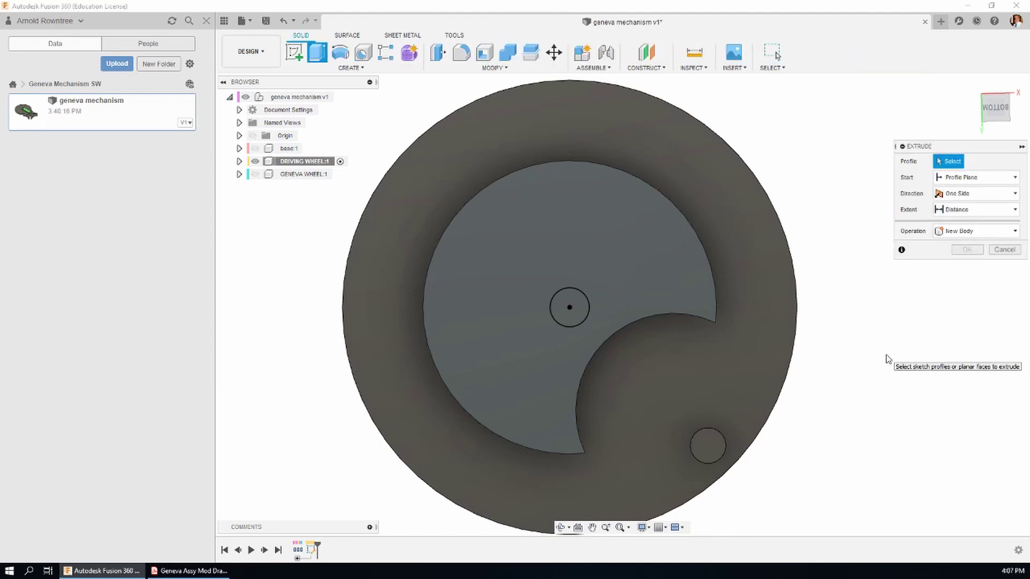
shift+middle_drag(892, 466, 859, 440)
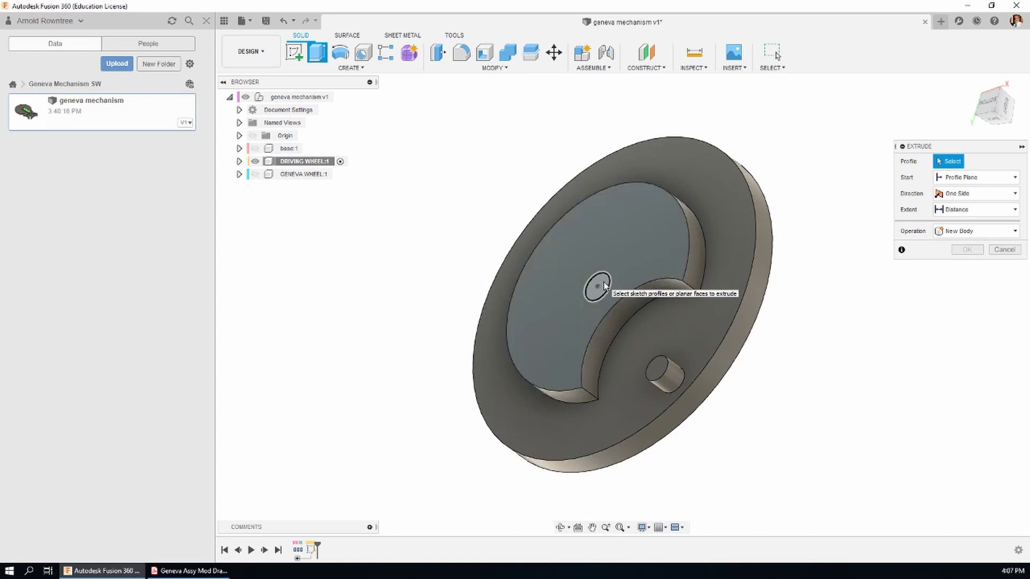
click(604, 281)
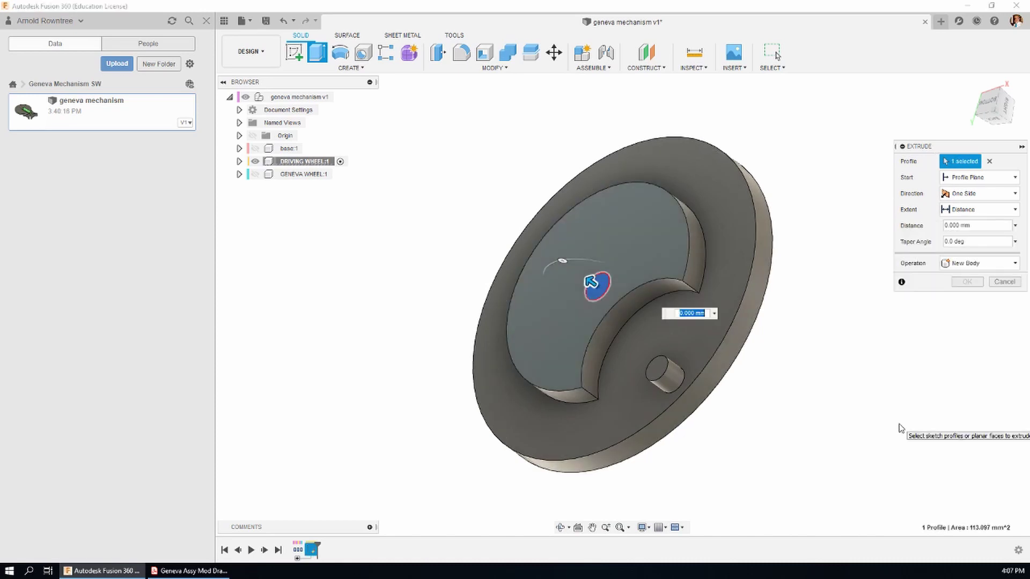
text(10)
key(Return)
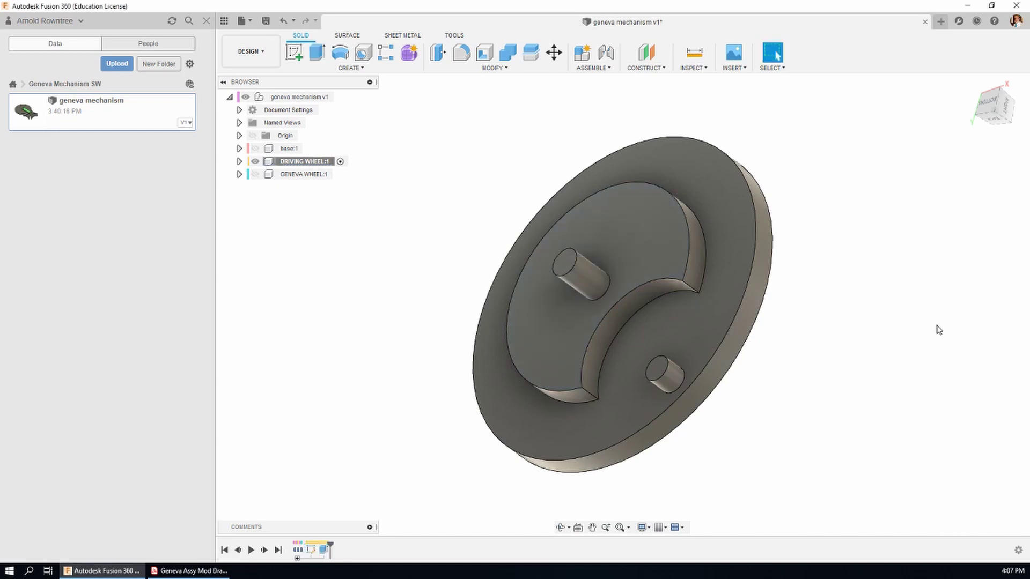
Edit the pin extrusion to 20 mm with Join, then bring up the Geneva drawing PDF.
right_click(325, 550)
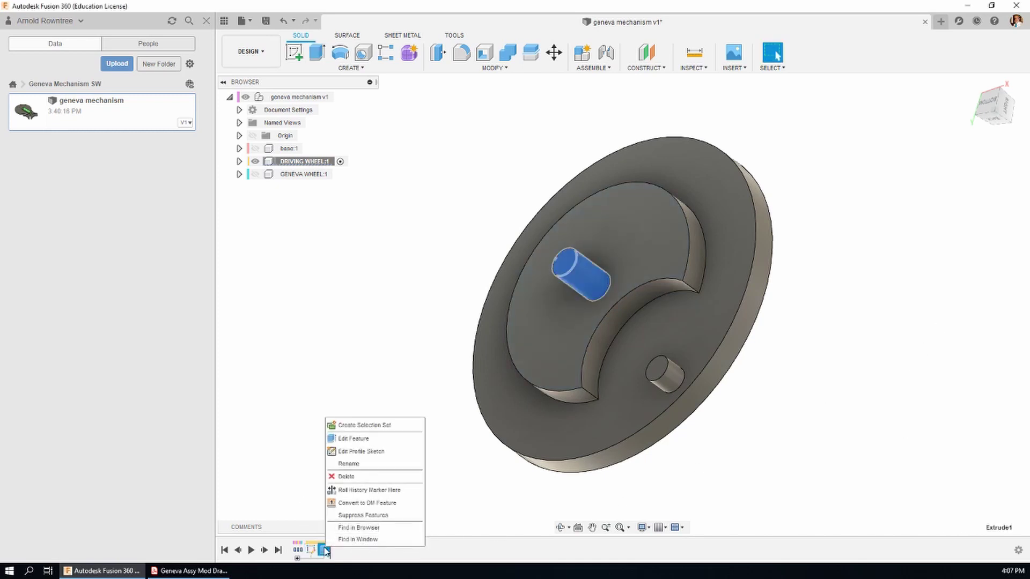
click(349, 439)
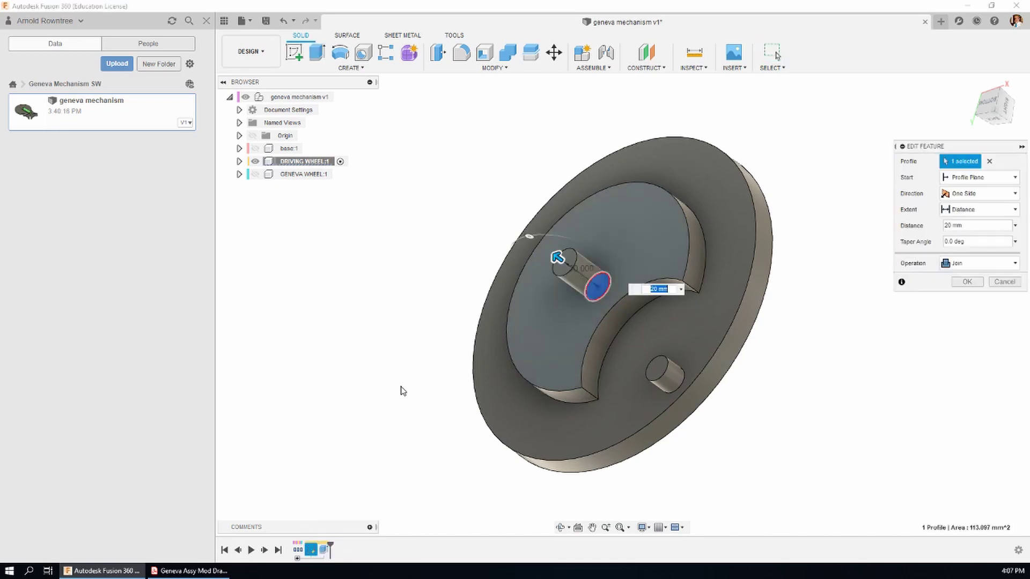
click(1012, 265)
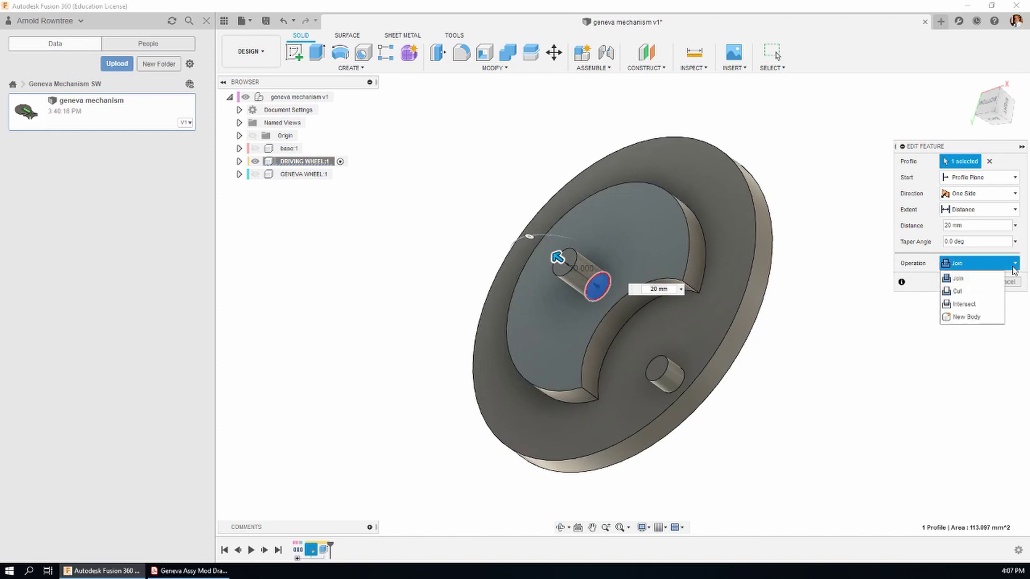
click(1012, 268)
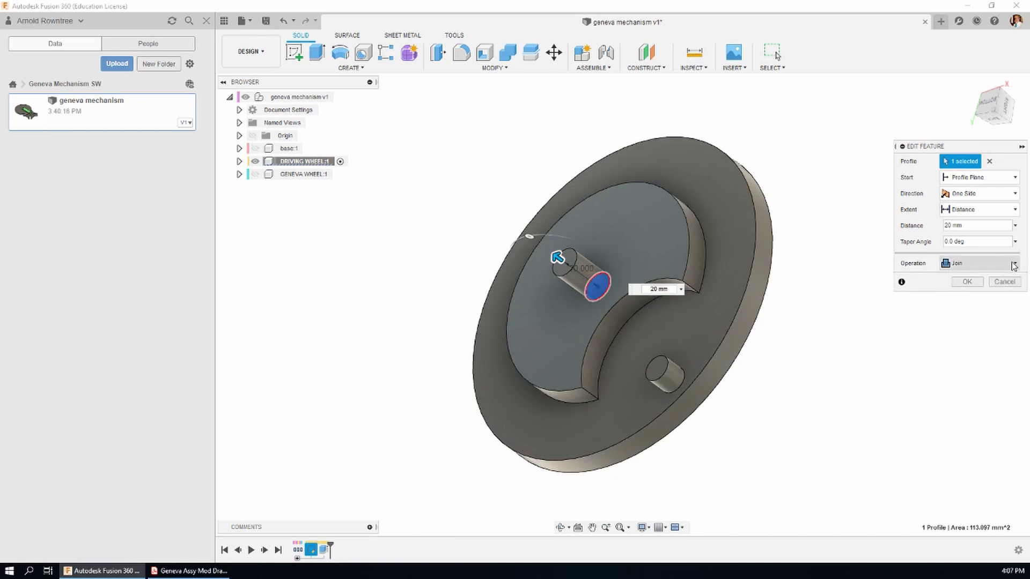
click(1013, 264)
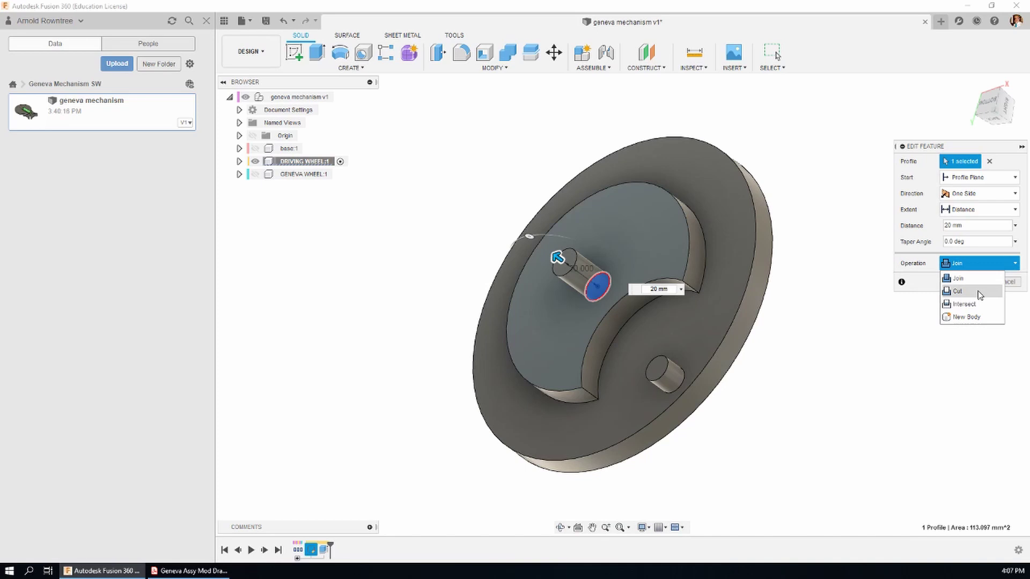
click(1017, 265)
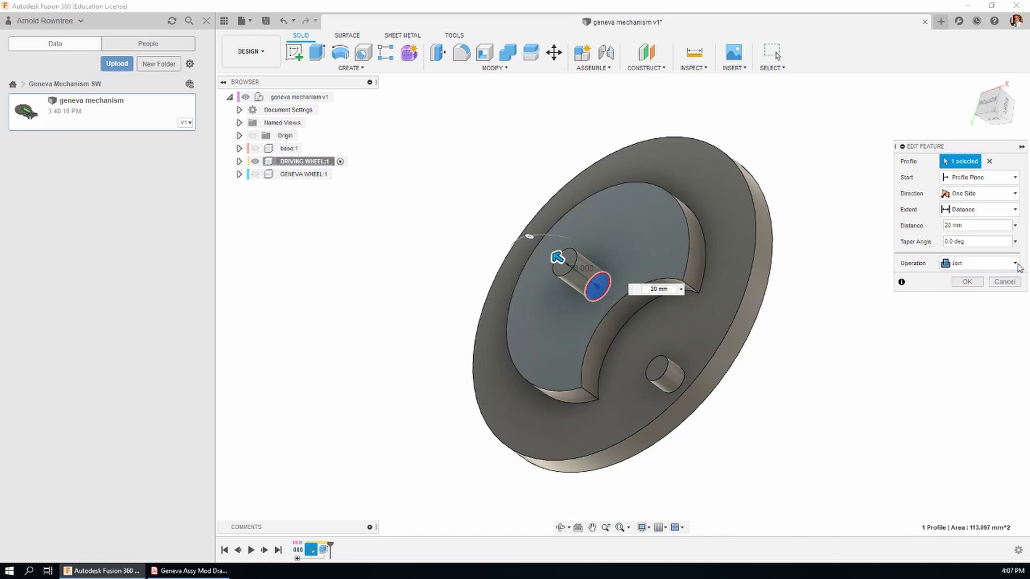
click(967, 282)
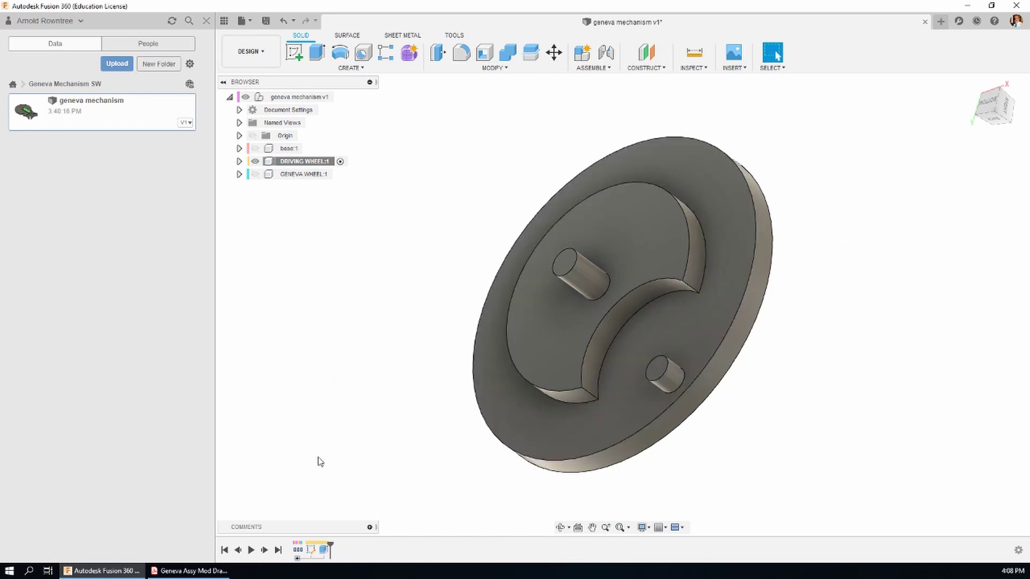
click(189, 571)
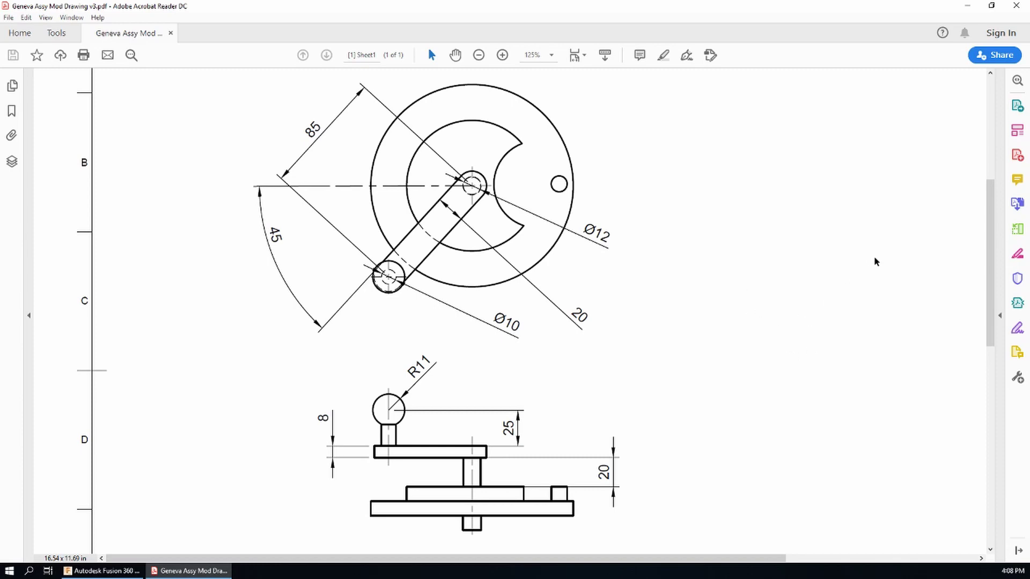
Review the crank's 85 mm, 45° and R11 dimensions, then return to Fusion 360.
key(alt+Tab)
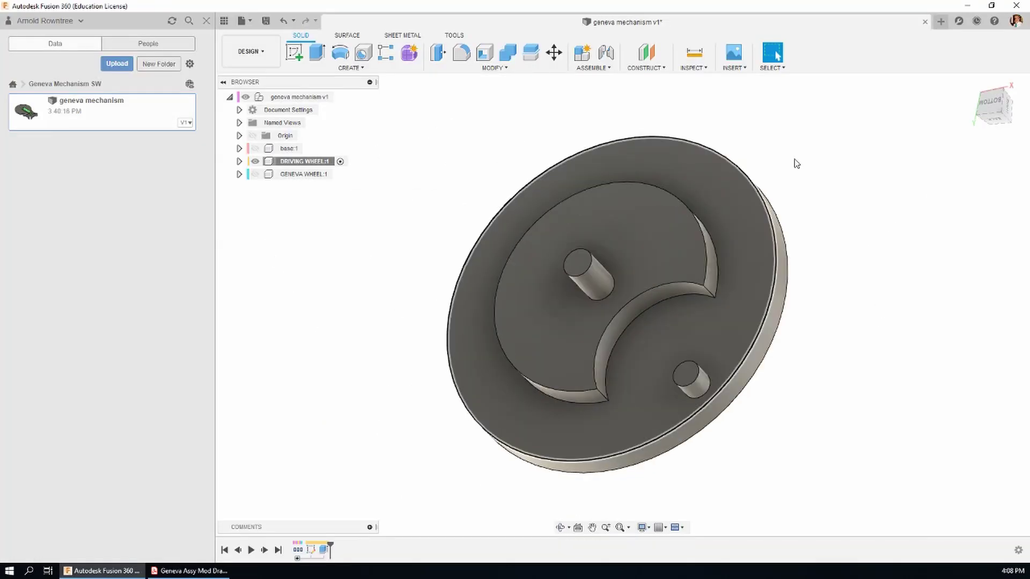
View the wheel's bottom face and start a new sketch on the hub's flat face.
click(990, 104)
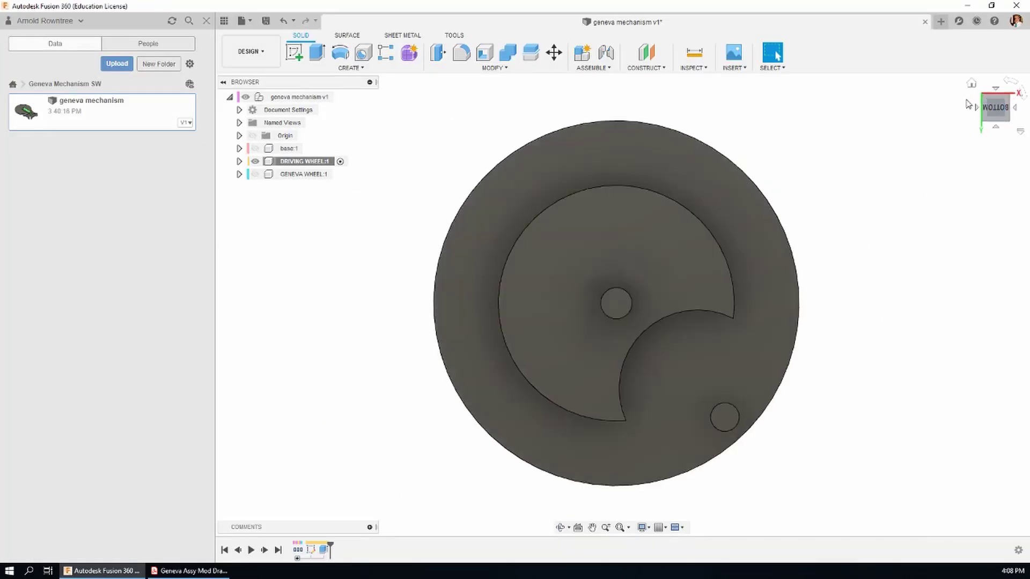
click(296, 54)
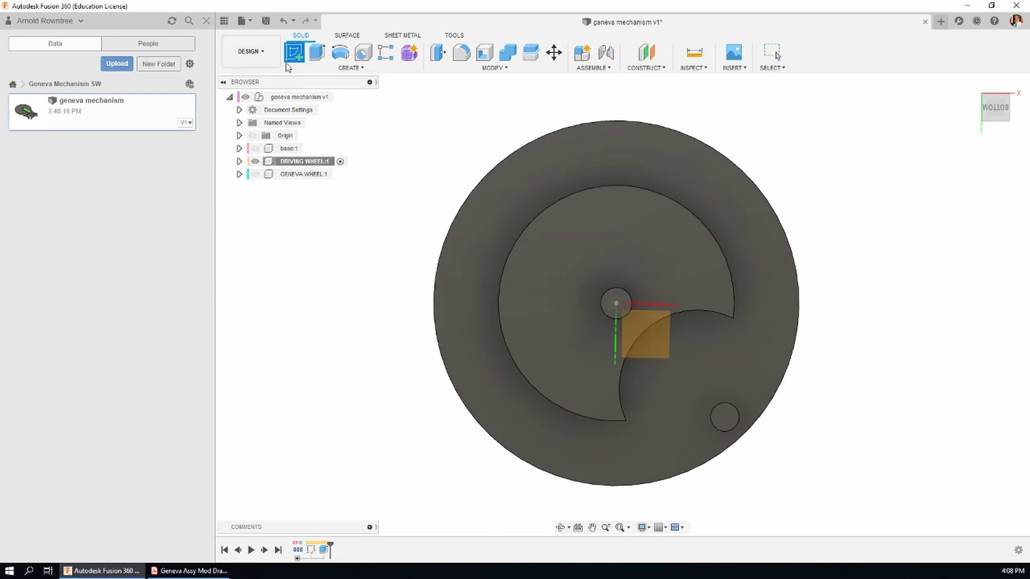
scroll(654, 324, up, 3)
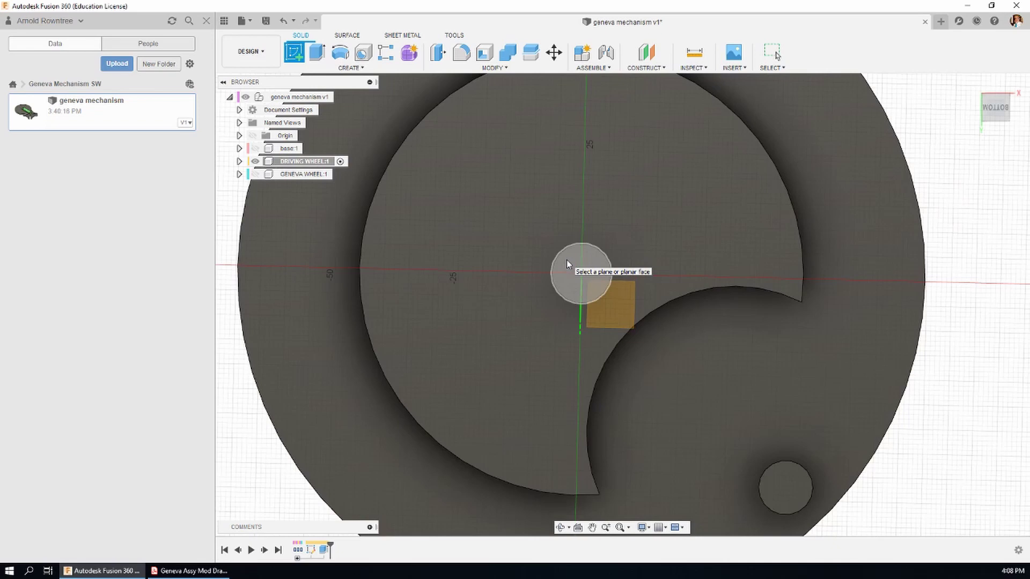
click(568, 260)
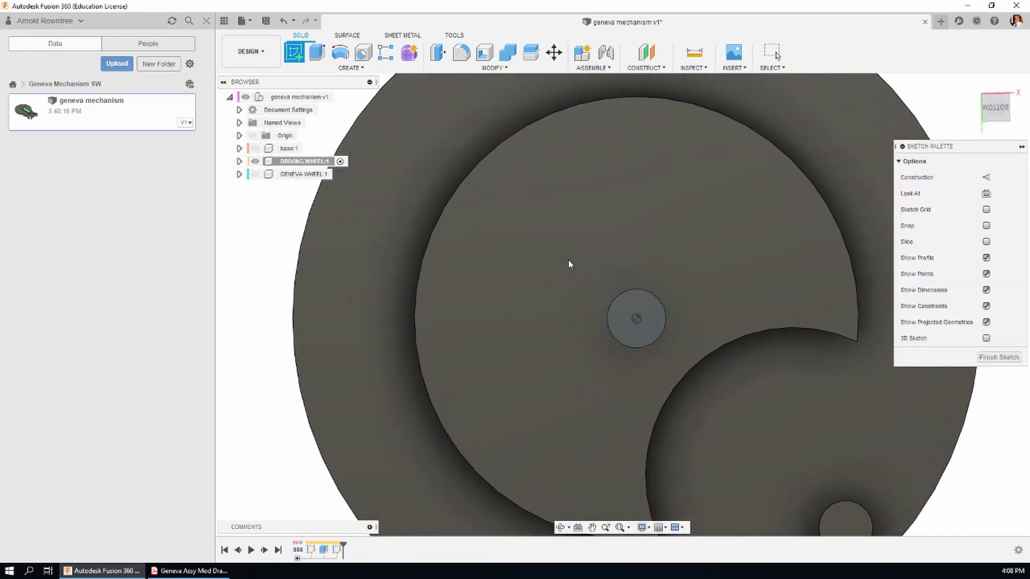
scroll(566, 244, down, 2)
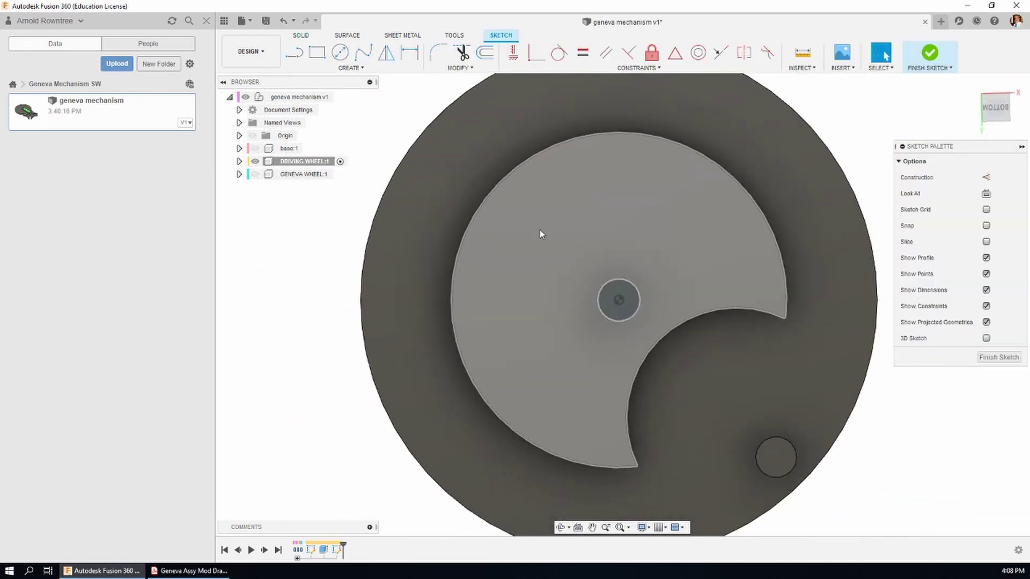
scroll(531, 180, down, 1)
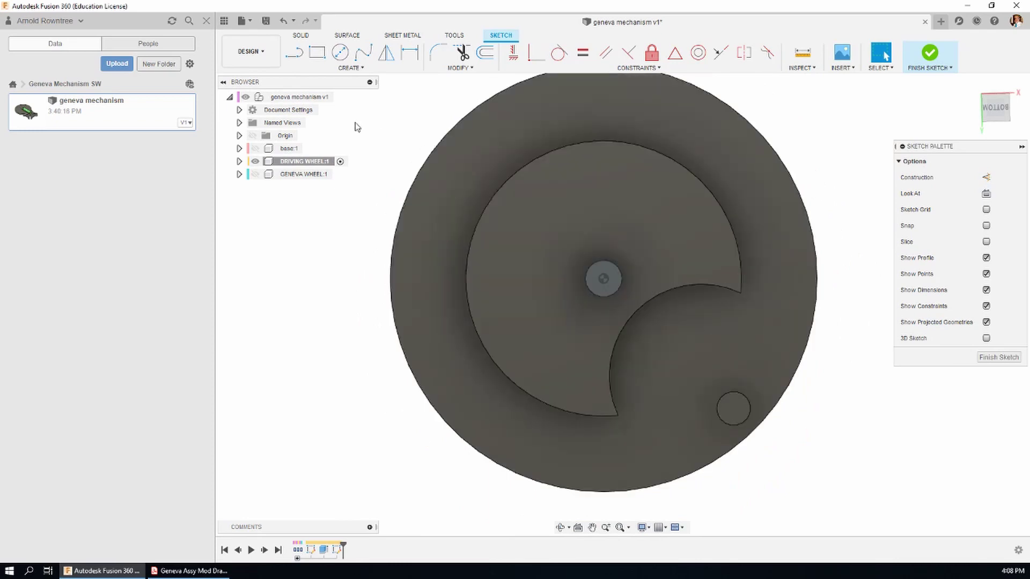
Draw the crank line from the hub centre leftward, undoing an accidental tangent arc.
click(295, 56)
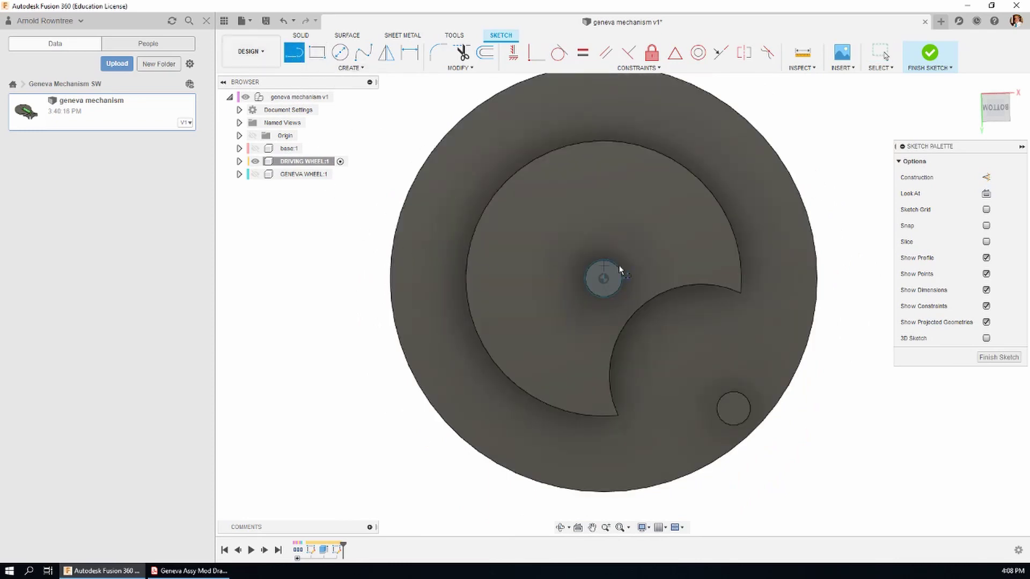
click(612, 245)
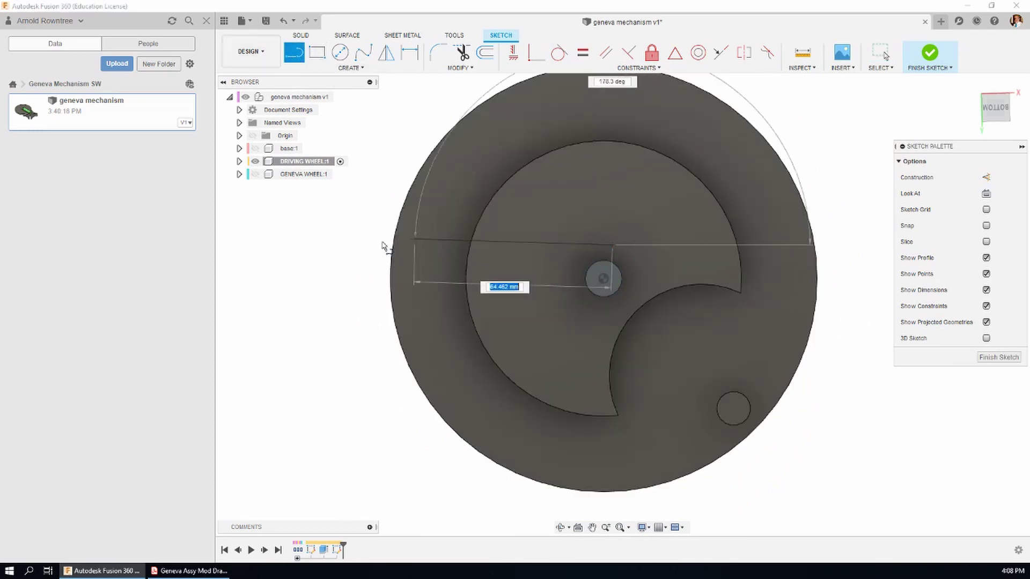
click(358, 245)
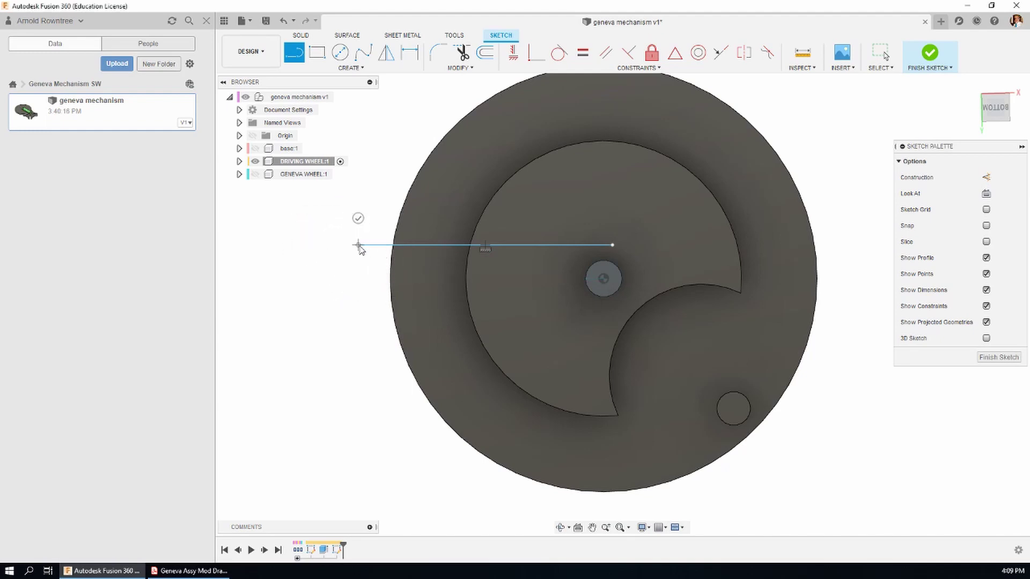
mouse_move(358, 246)
mouse_down()
mouse_move(339, 256)
mouse_move(315, 305)
mouse_move(350, 314)
mouse_move(295, 272)
mouse_move(355, 337)
mouse_move(314, 327)
mouse_up()
key(Escape)
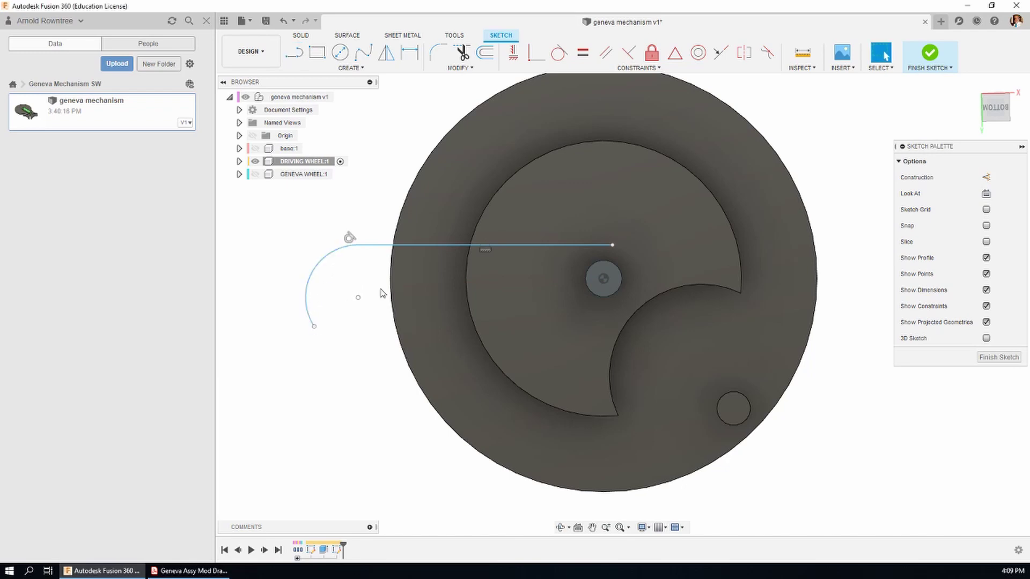
key(ctrl+z)
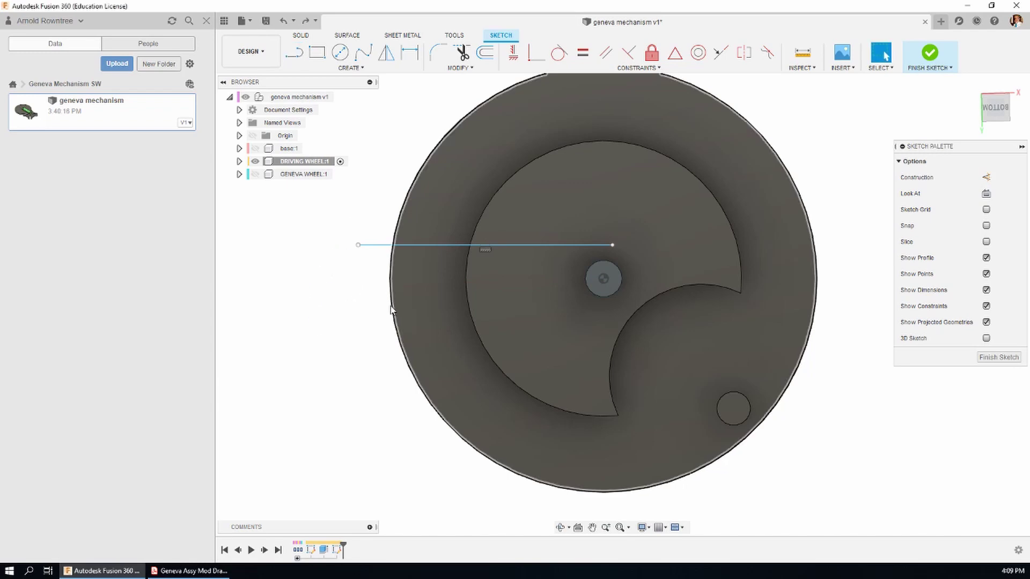
Draw two circles, one left of the wheel and one on the hub.
click(338, 54)
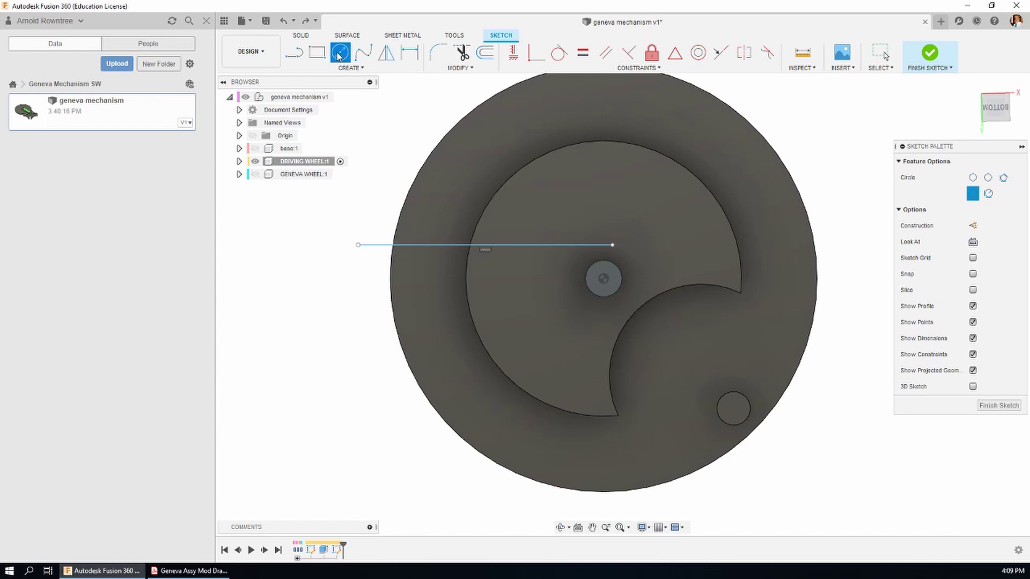
click(331, 290)
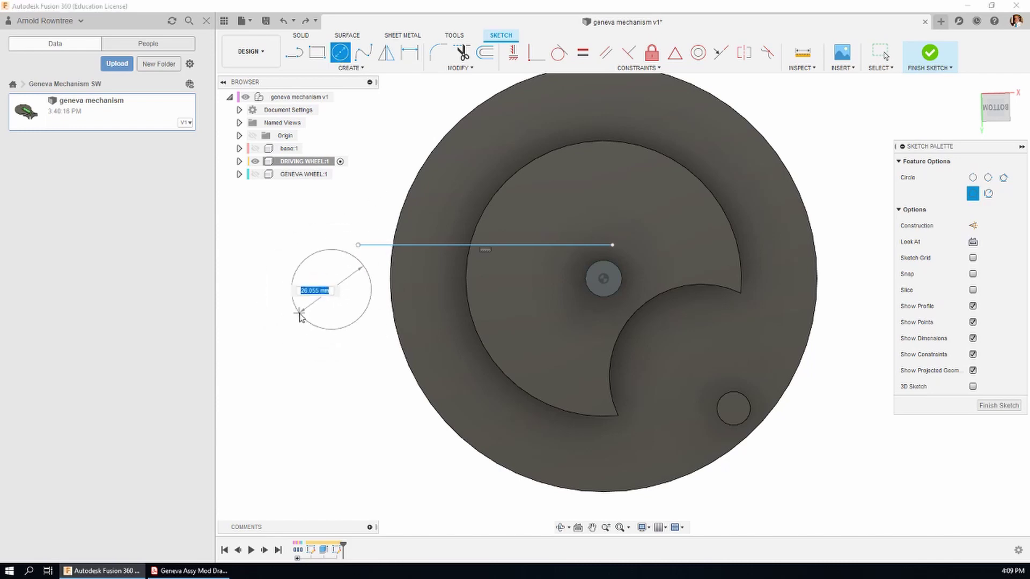
click(295, 309)
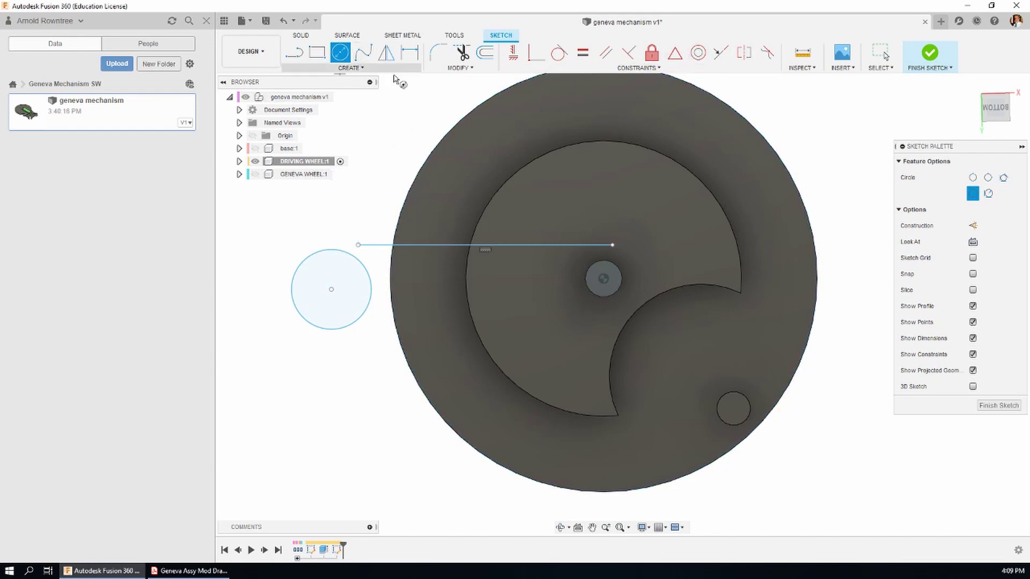
click(647, 277)
click(675, 308)
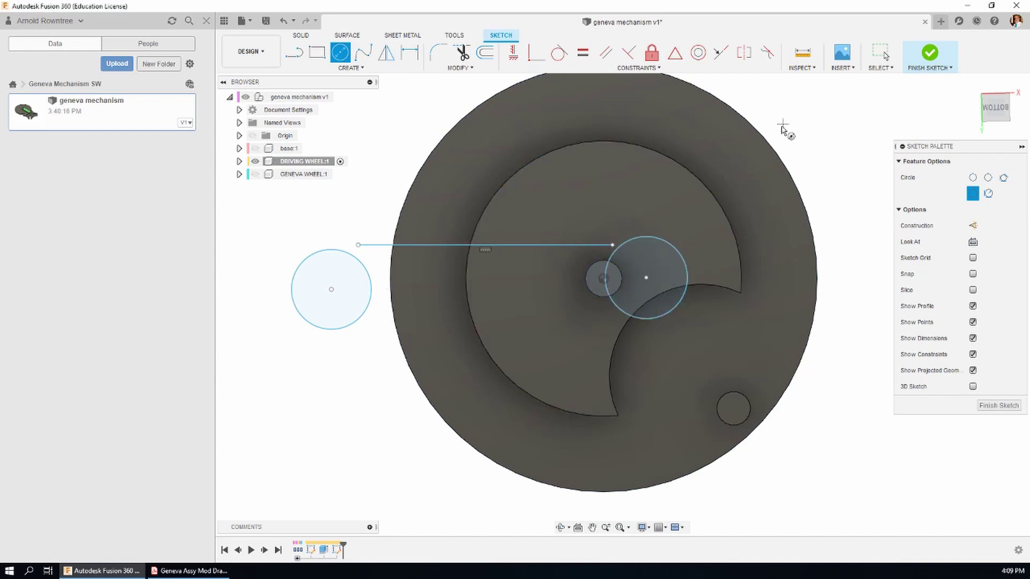
key(Escape)
Make the line tangent to the left circle and lengthen it leftward past the circle.
click(560, 52)
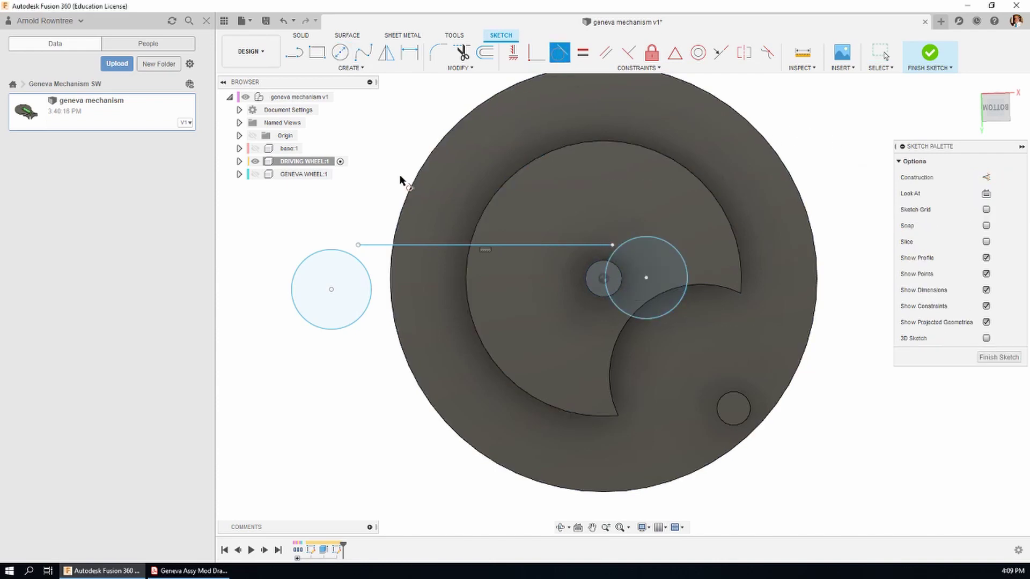
click(366, 269)
click(368, 245)
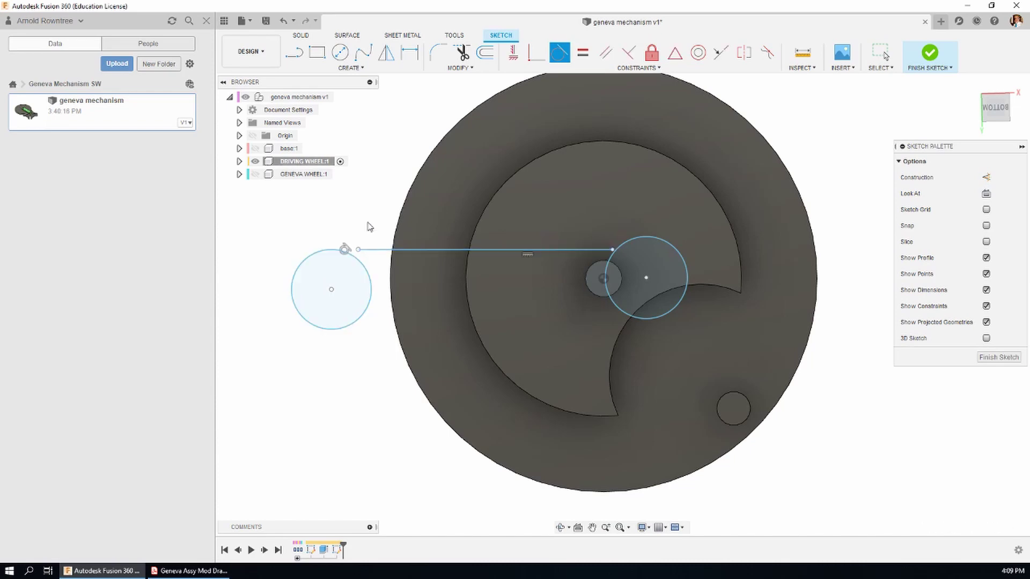
key(Escape)
drag(361, 251, 264, 251)
Add another tangent constraint to the line and extend its right end over the right circle.
click(558, 56)
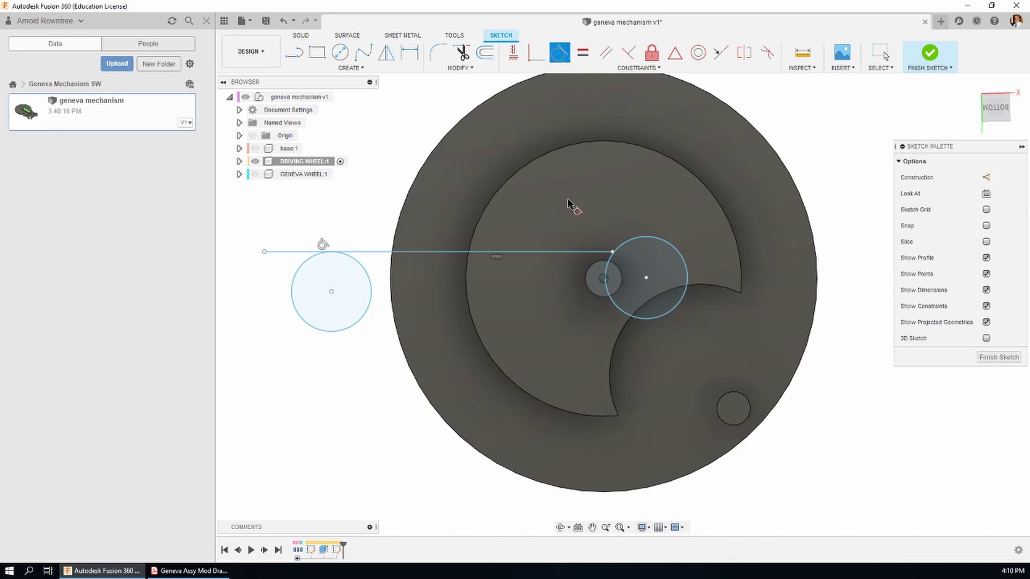
click(582, 251)
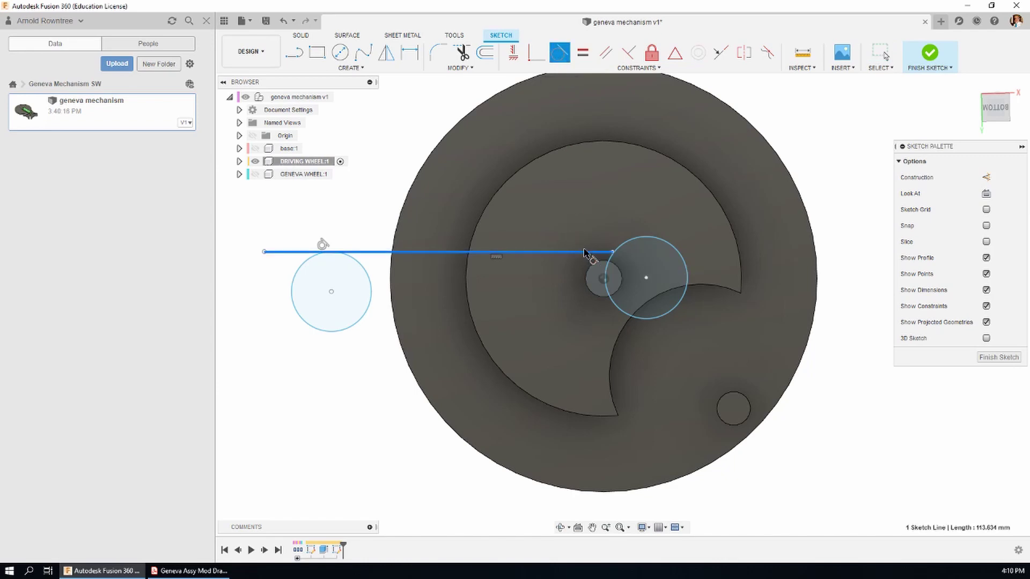
click(660, 240)
key(Escape)
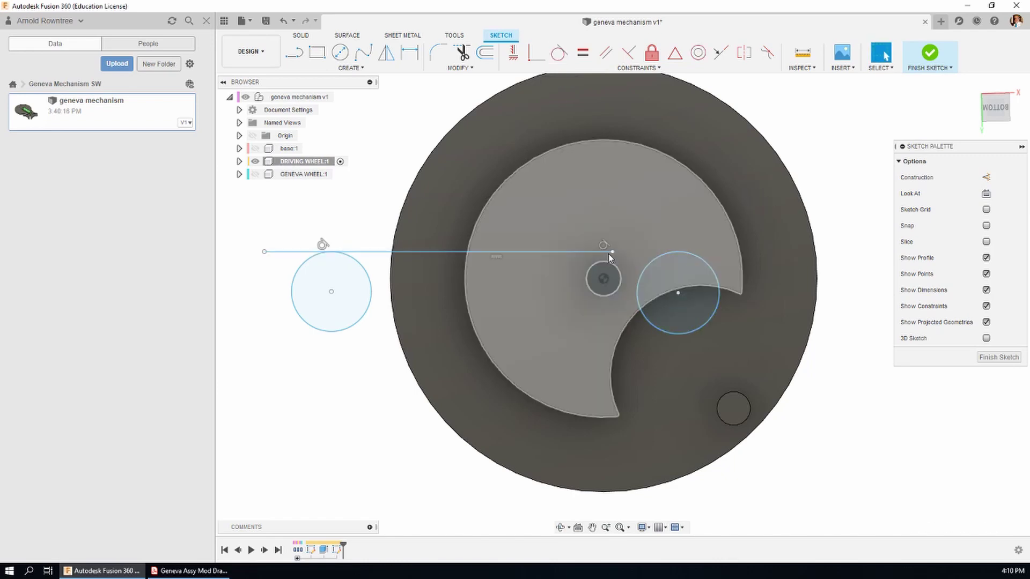
drag(613, 253, 724, 253)
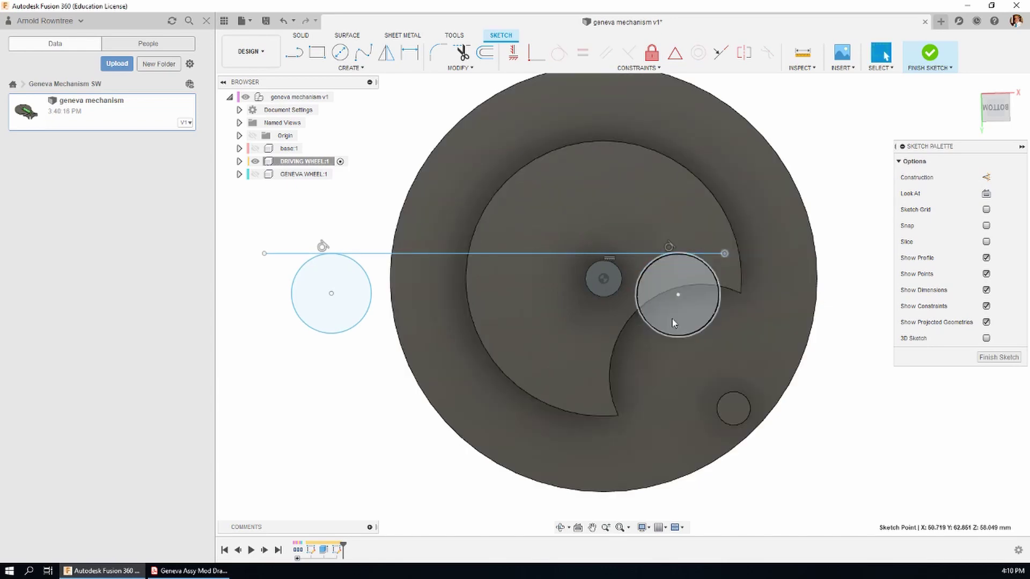
Make the right circle concentric with the hub and the left circle equal to it.
click(665, 334)
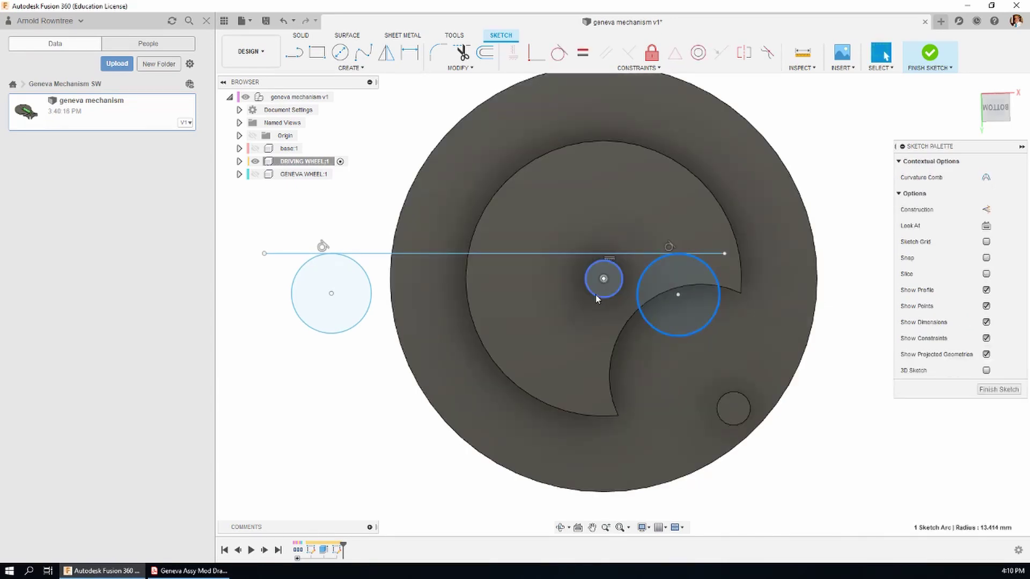
click(698, 54)
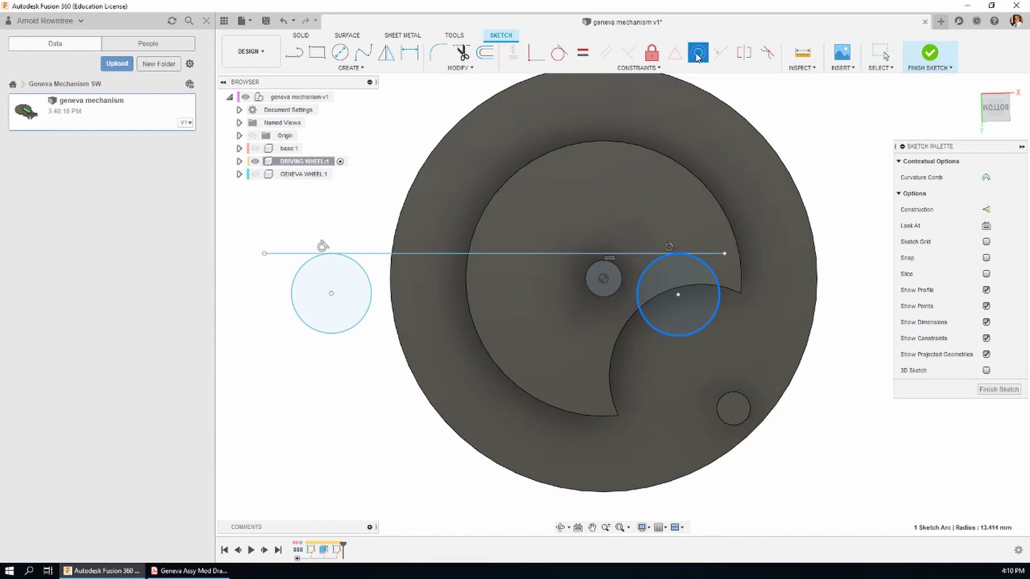
click(621, 278)
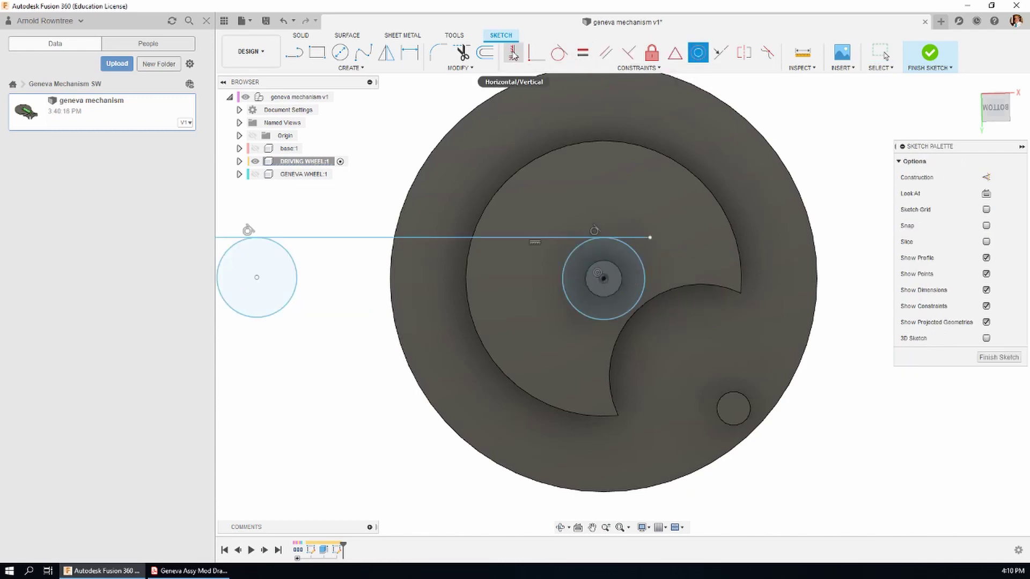
click(590, 56)
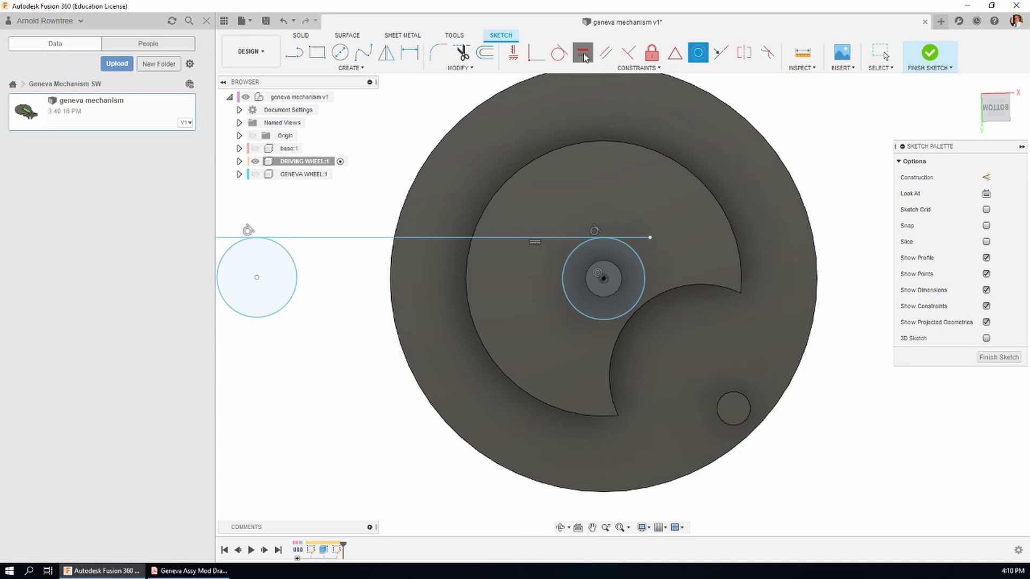
click(643, 265)
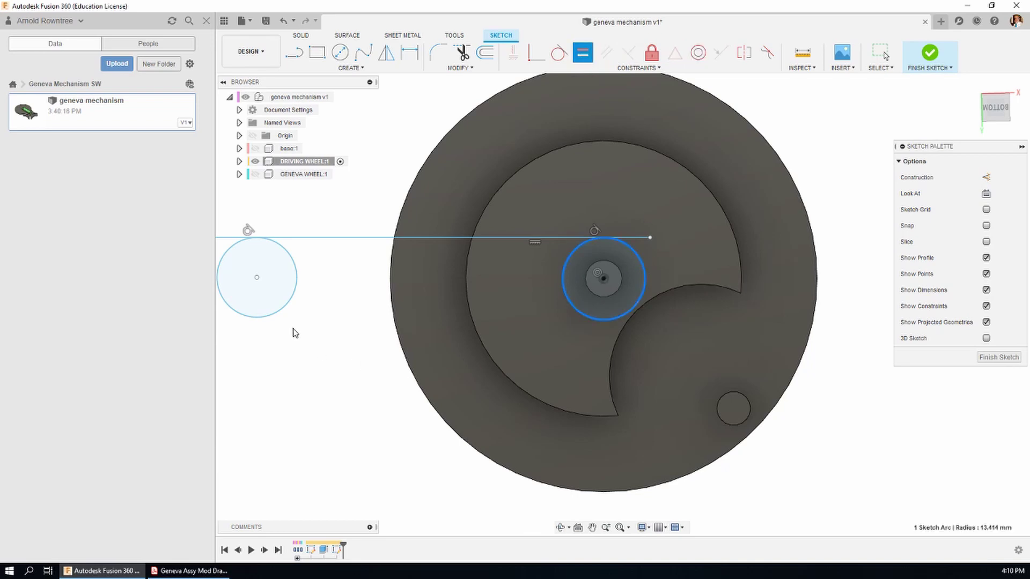
click(285, 306)
Draw a lower line between the circles' bottoms and make it tangent to the left circle.
click(297, 55)
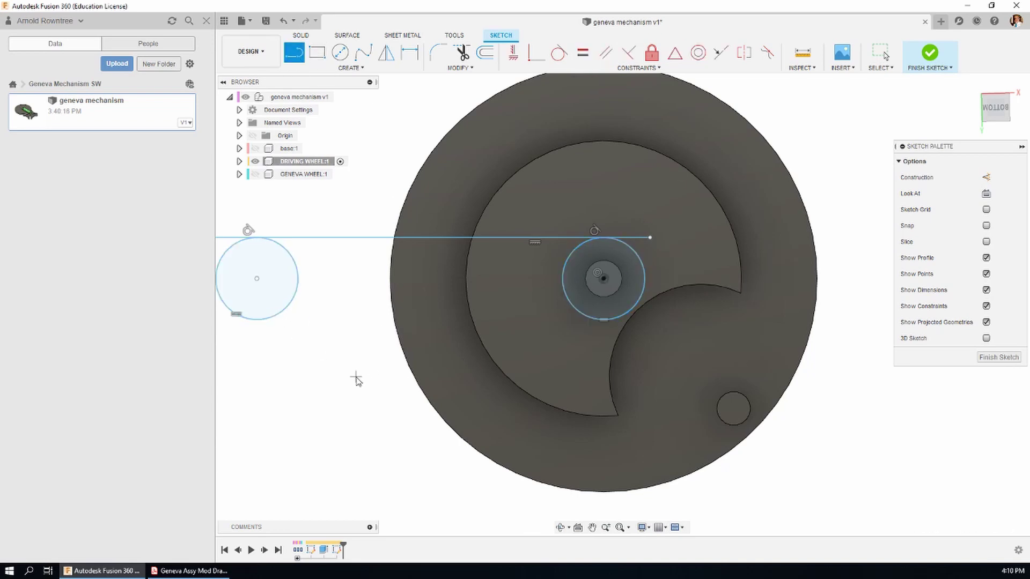
click(279, 317)
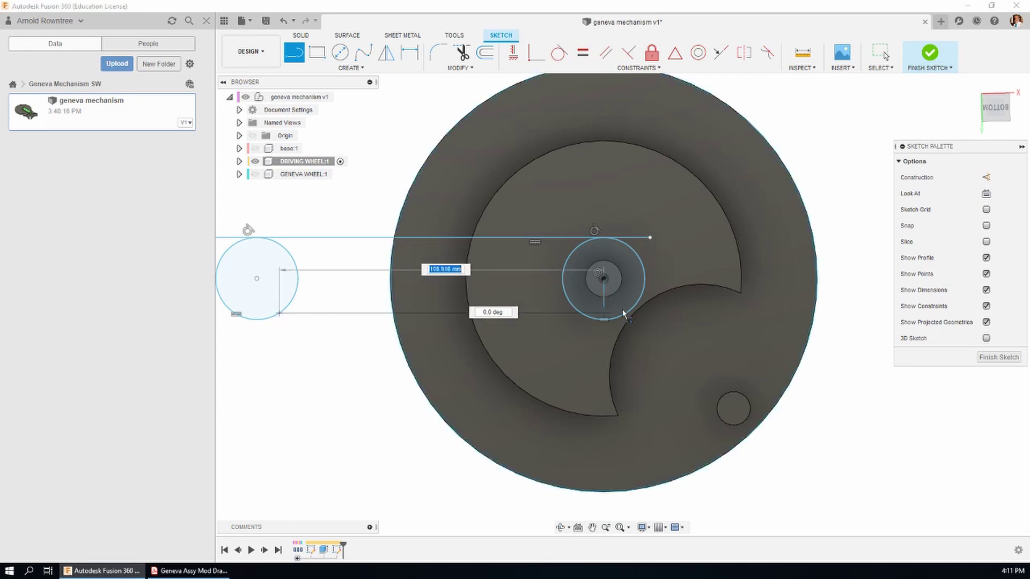
click(583, 314)
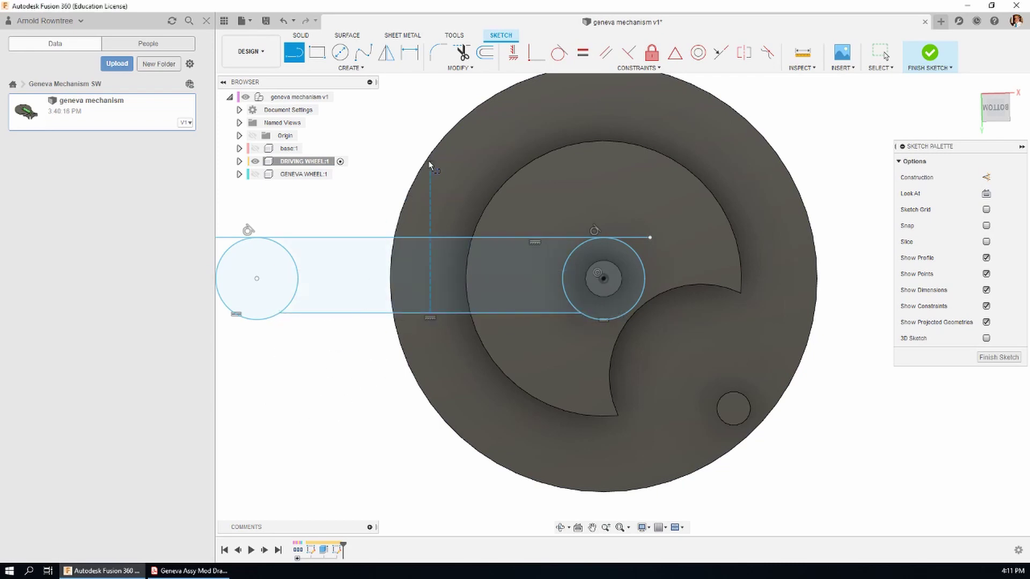
click(559, 52)
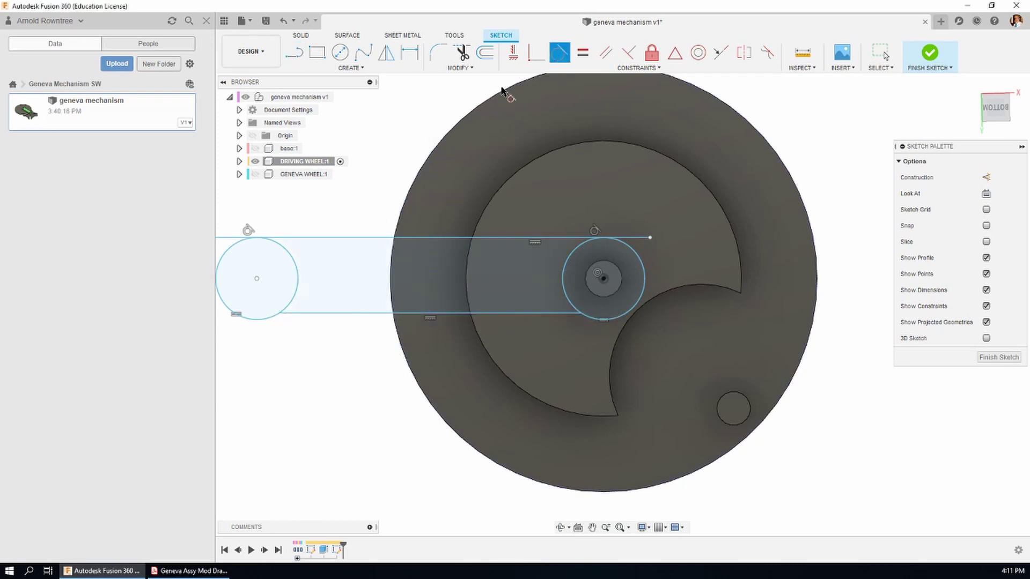
click(284, 312)
click(315, 314)
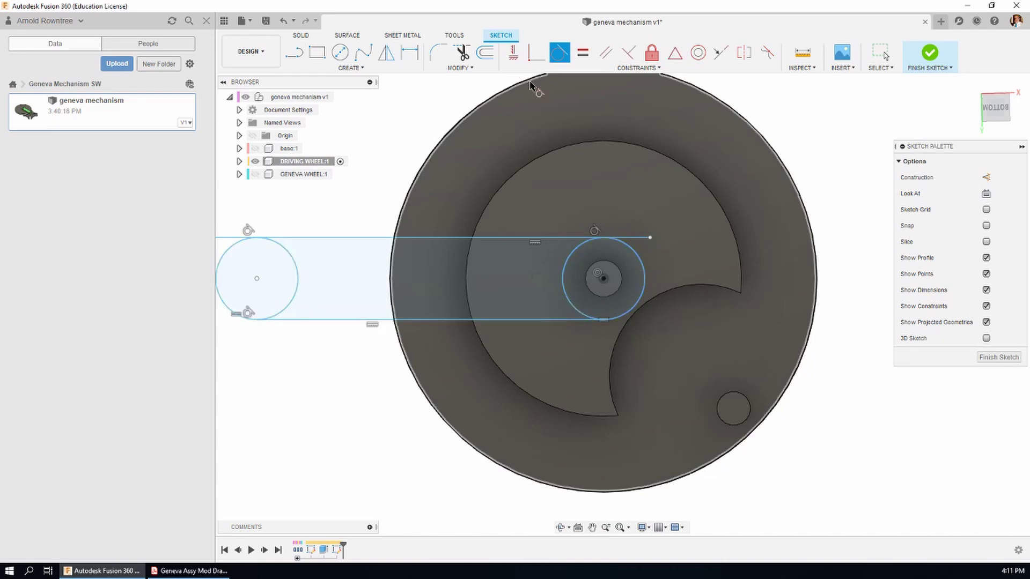
Trim the left circle's inner arc, the top line's stub and the hub circle's inner arc.
click(460, 52)
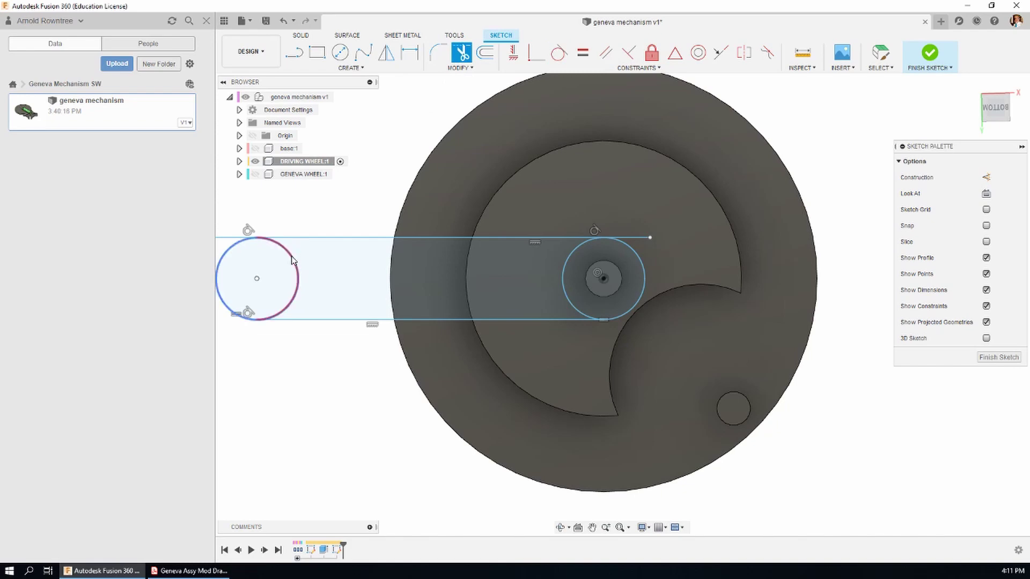
click(297, 256)
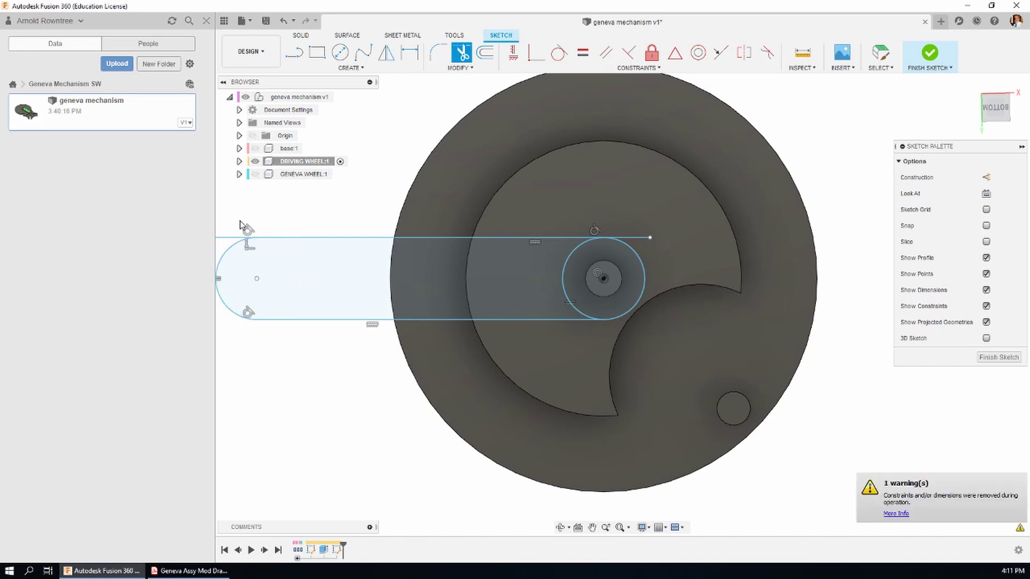
click(645, 239)
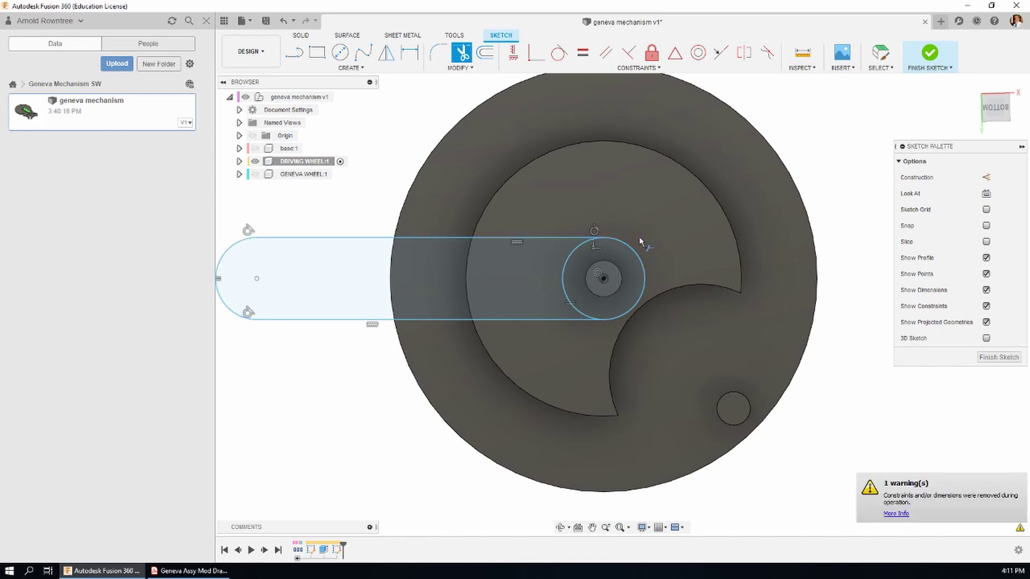
click(566, 272)
scroll(902, 372, down, 1)
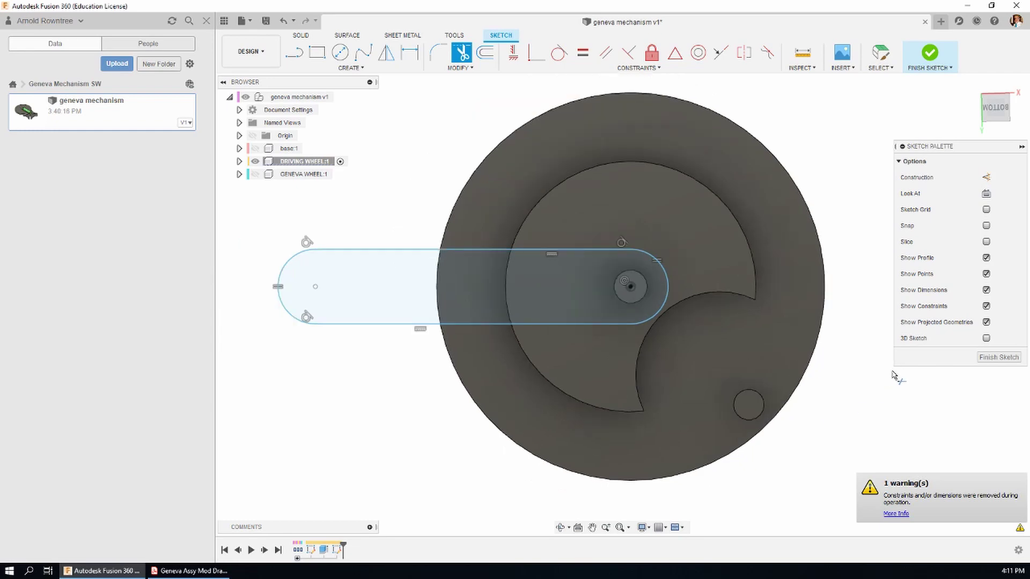
Dimension the crank length from the slot end's centre to the wheel centre as 85 mm.
key(Escape)
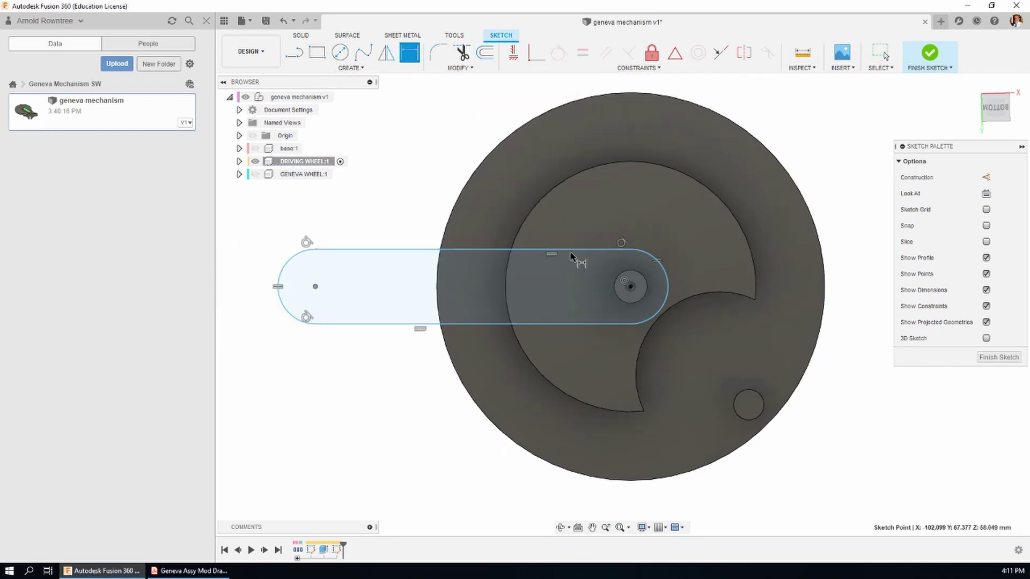
click(629, 287)
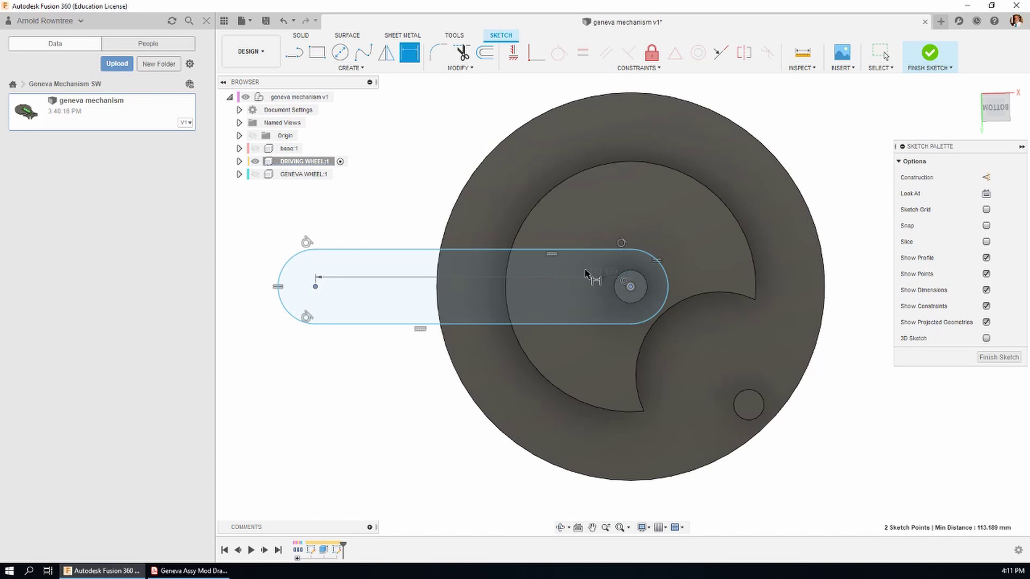
click(426, 197)
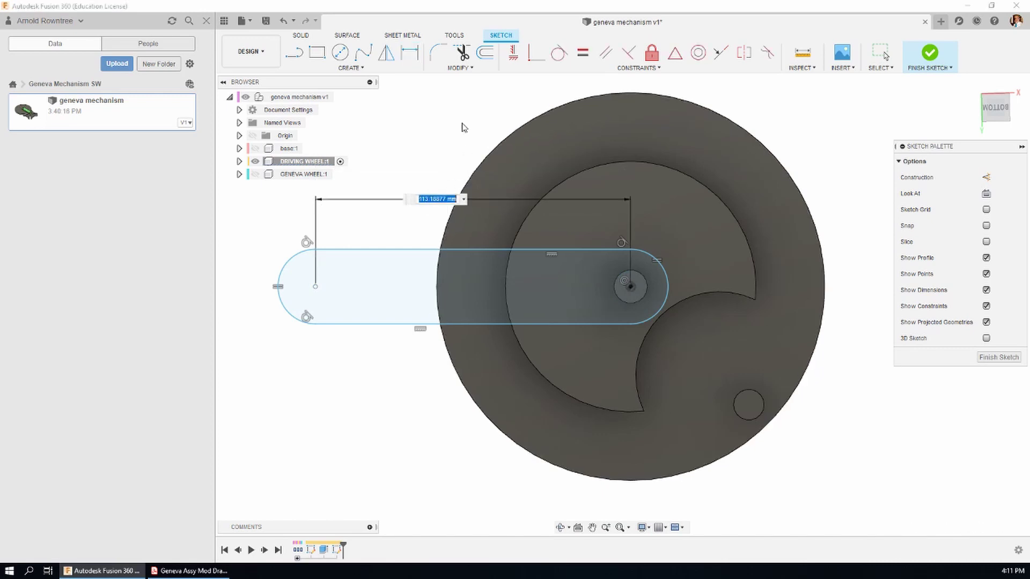
text(85)
key(Return)
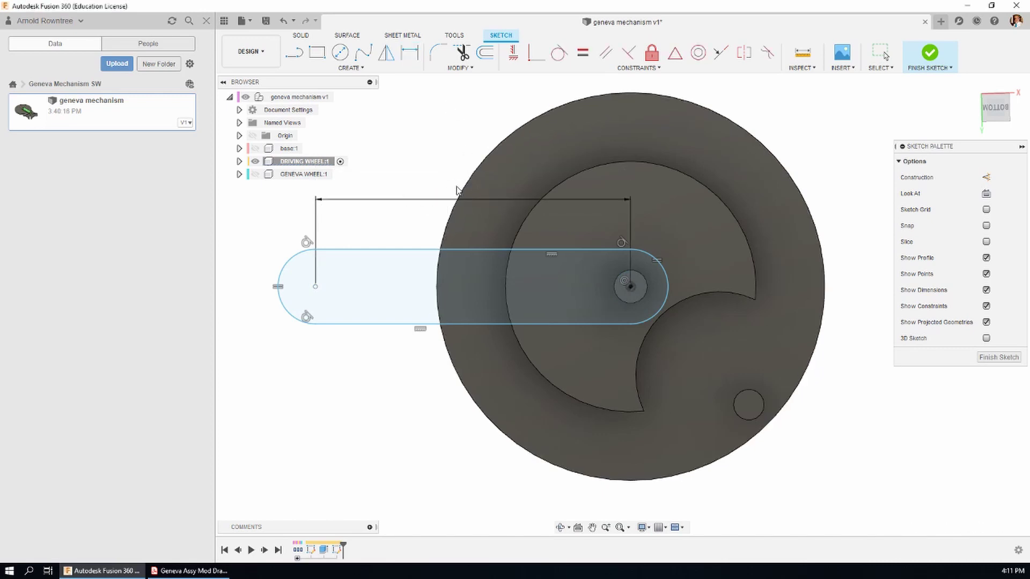
Draw a diagonal line from the pin hole's centre and turn it into construction geometry.
key(l)
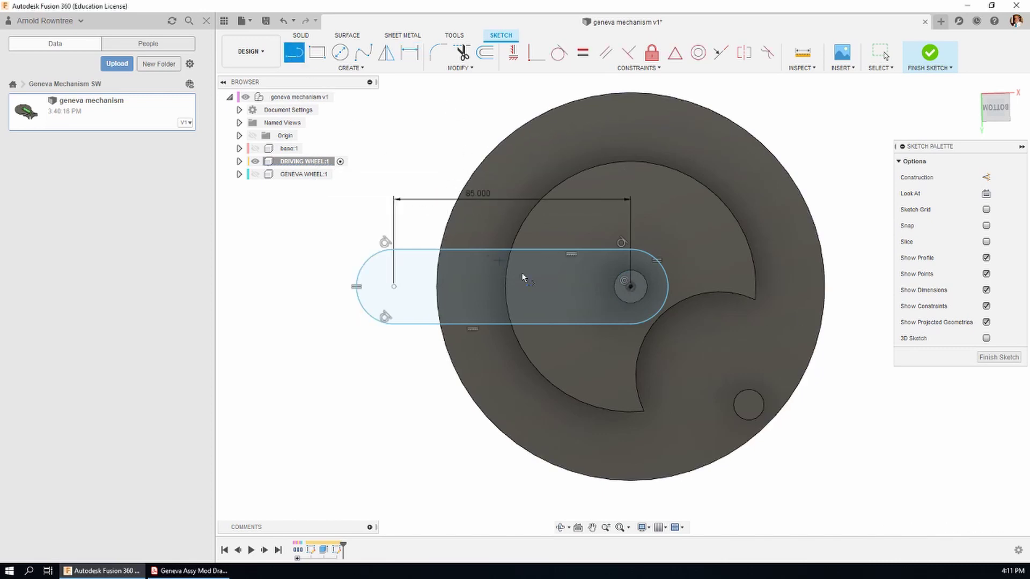
click(748, 405)
click(493, 86)
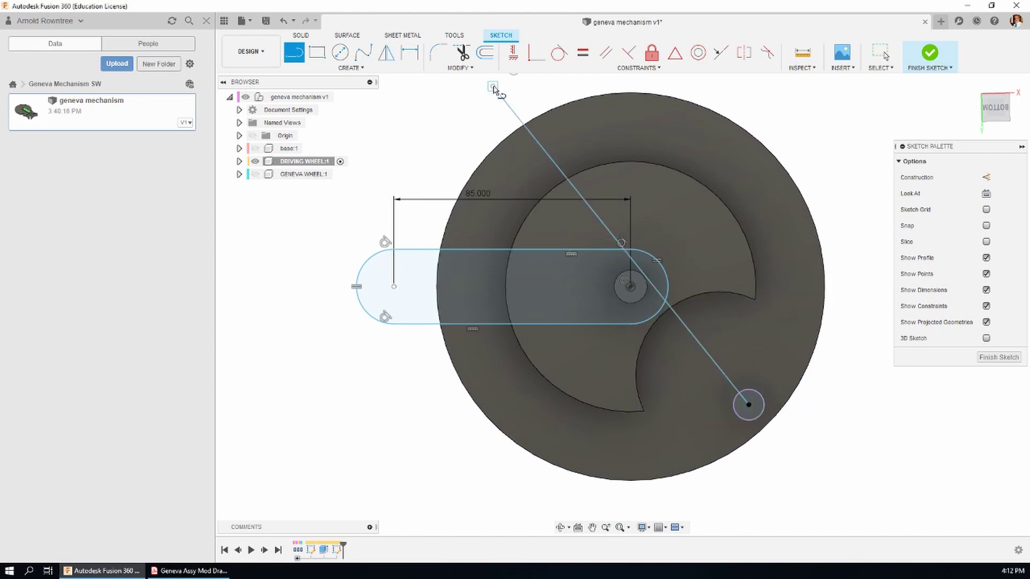
key(Escape)
click(708, 354)
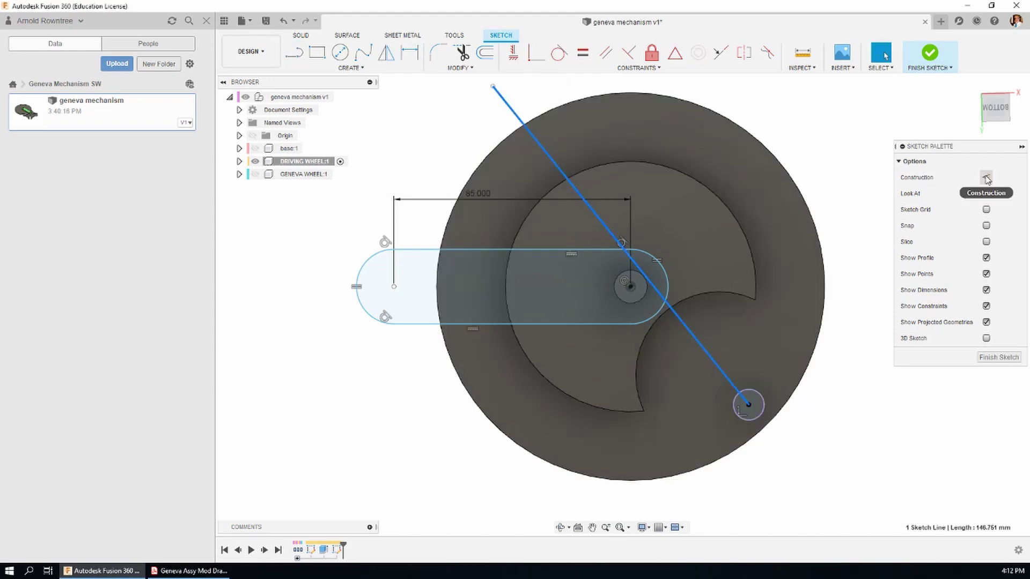
click(985, 177)
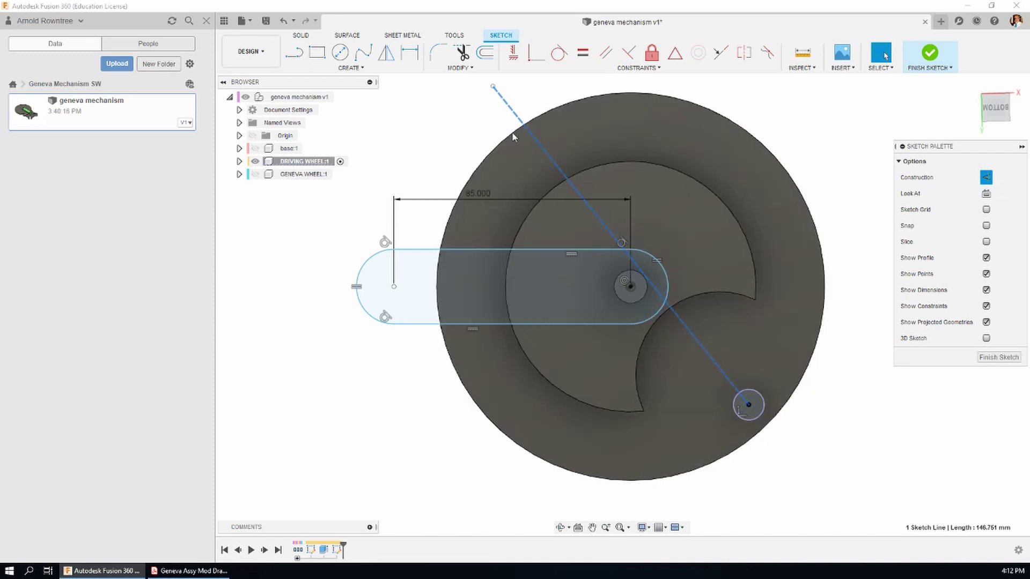
Constrain the construction line through the wheel centre, add the slot end's radius dimension, and check the PDF.
click(536, 53)
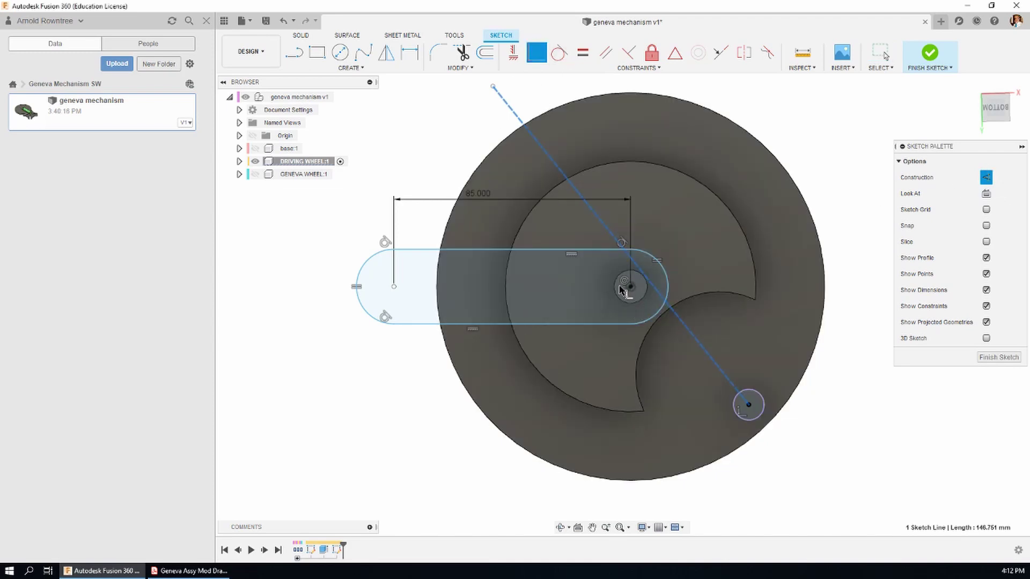
click(621, 290)
click(410, 52)
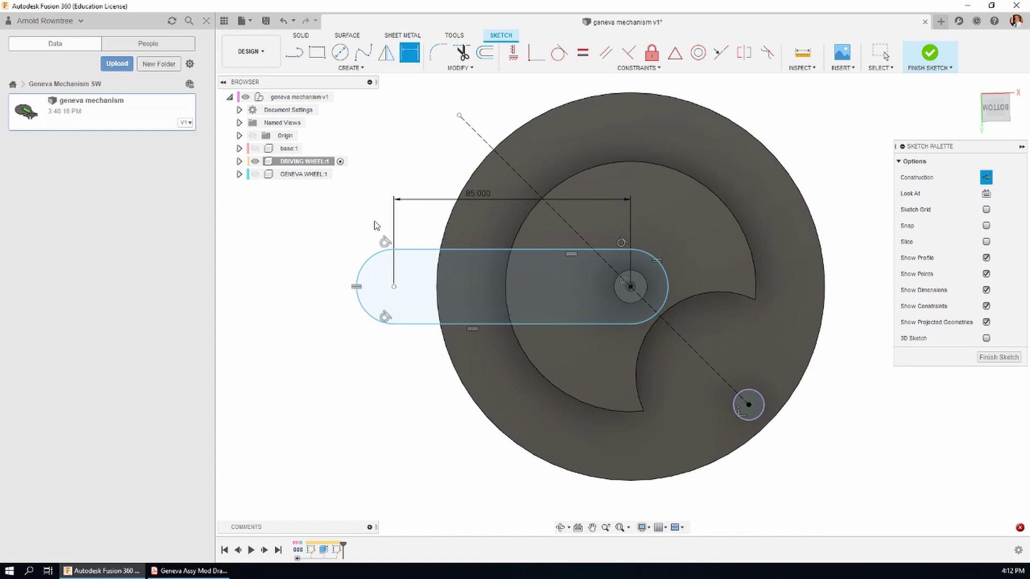
click(364, 262)
click(297, 220)
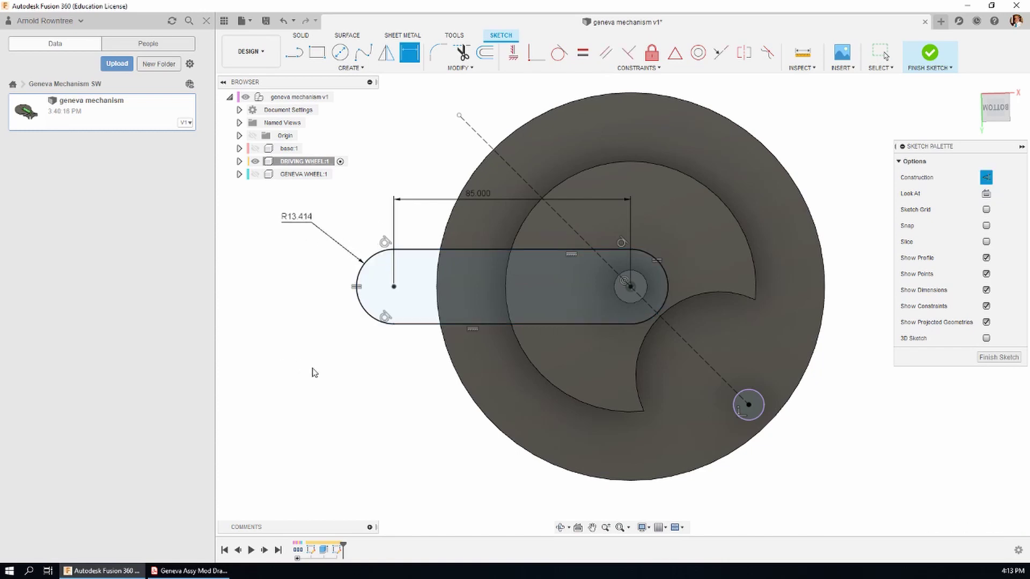
key(alt+Tab)
key(alt+Tab)
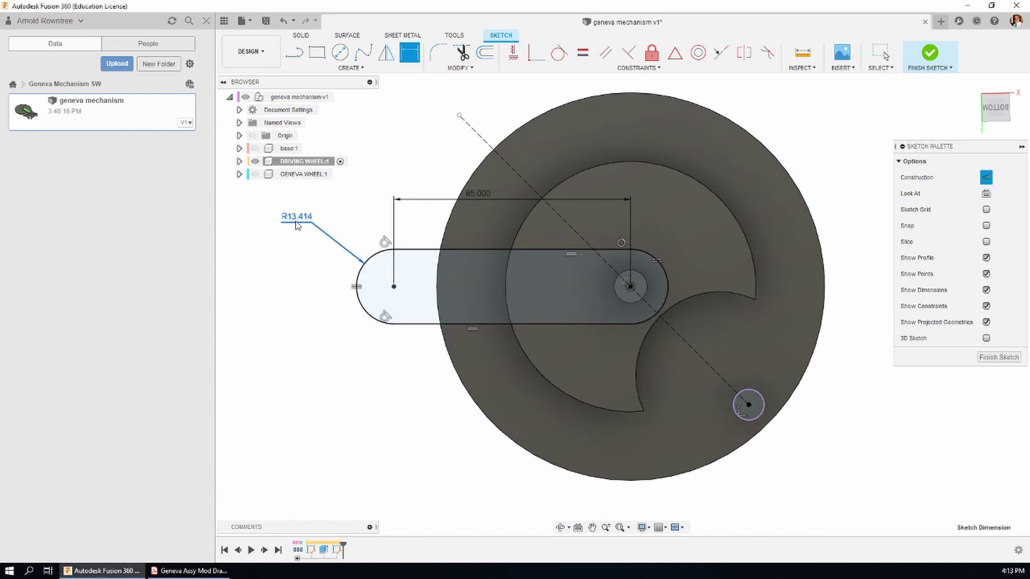
Change the slot end's R13.414 radius to 10 mm and finish the sketch.
double_click(296, 222)
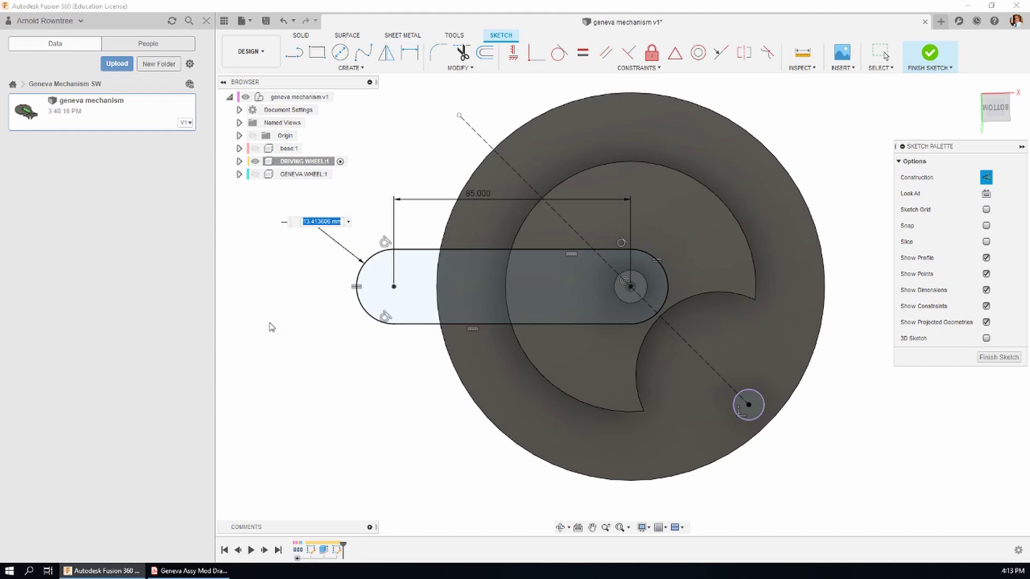
text(10)
key(Return)
click(999, 357)
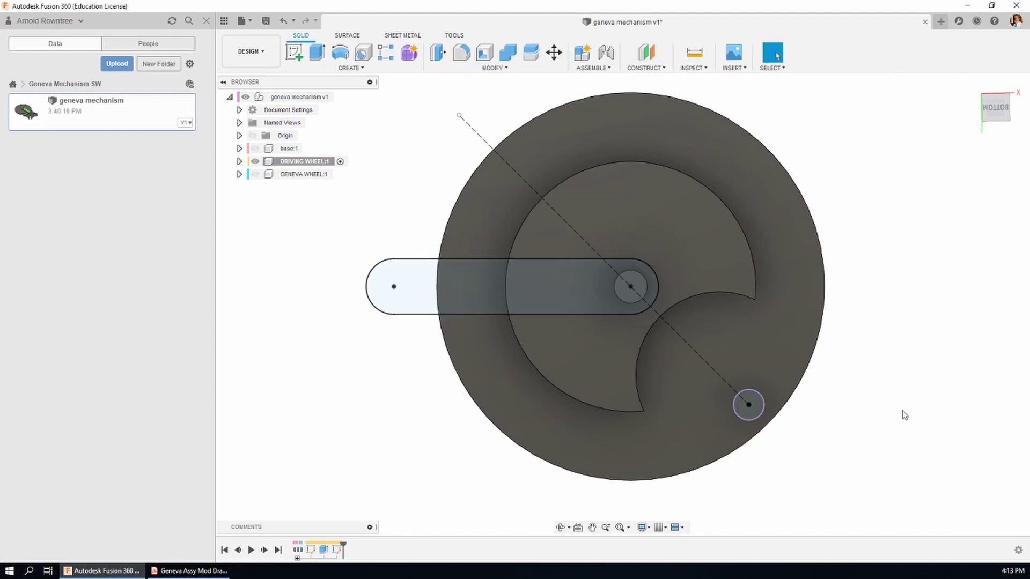
Extrude the slot profile and its end circle 8 mm, joined to the driving wheel.
shift+middle_drag(879, 416, 894, 363)
key(e)
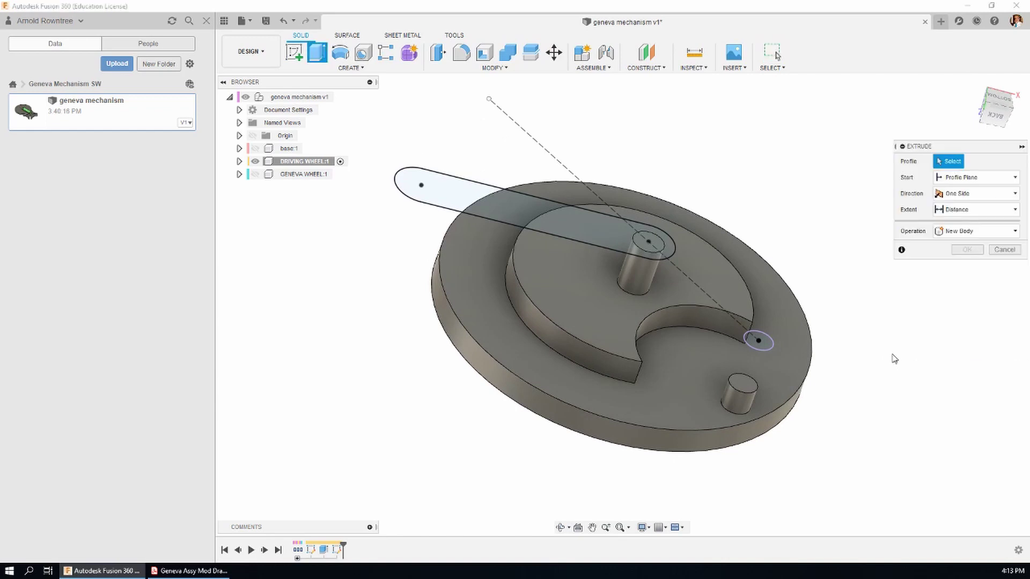
click(508, 202)
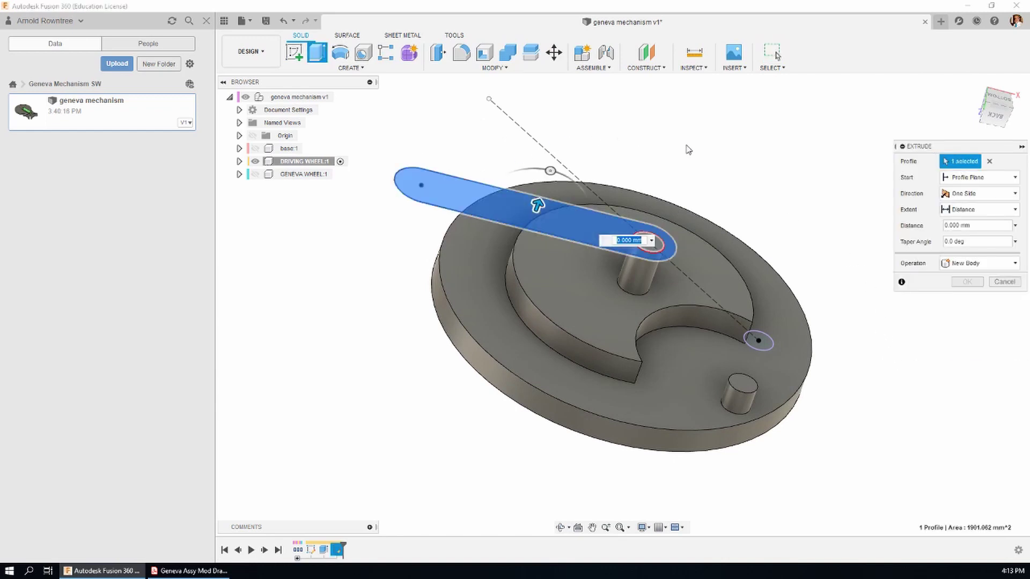
click(663, 246)
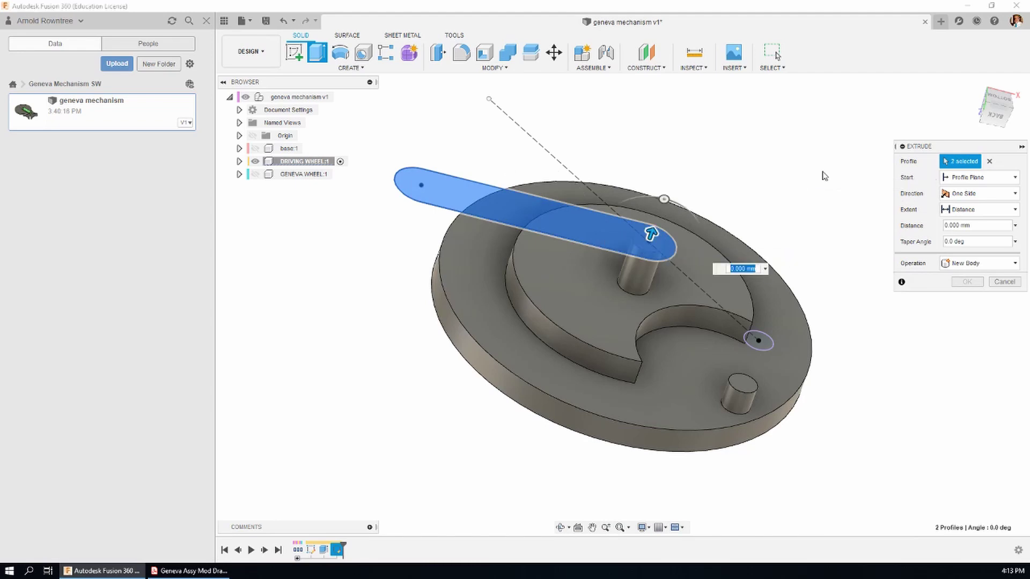
click(1009, 263)
click(958, 279)
click(746, 269)
text(8)
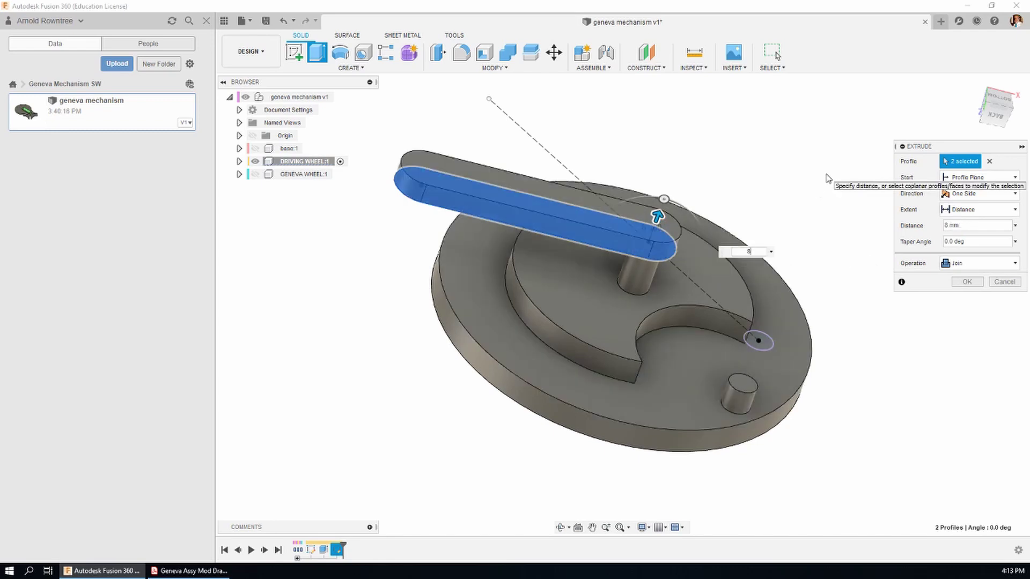
click(968, 281)
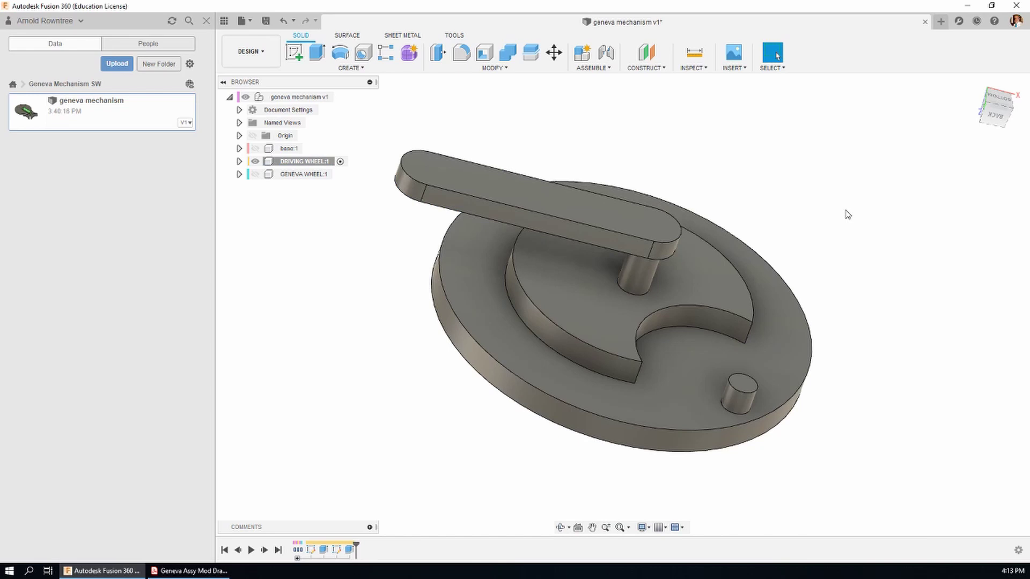
scroll(899, 317, down, 1)
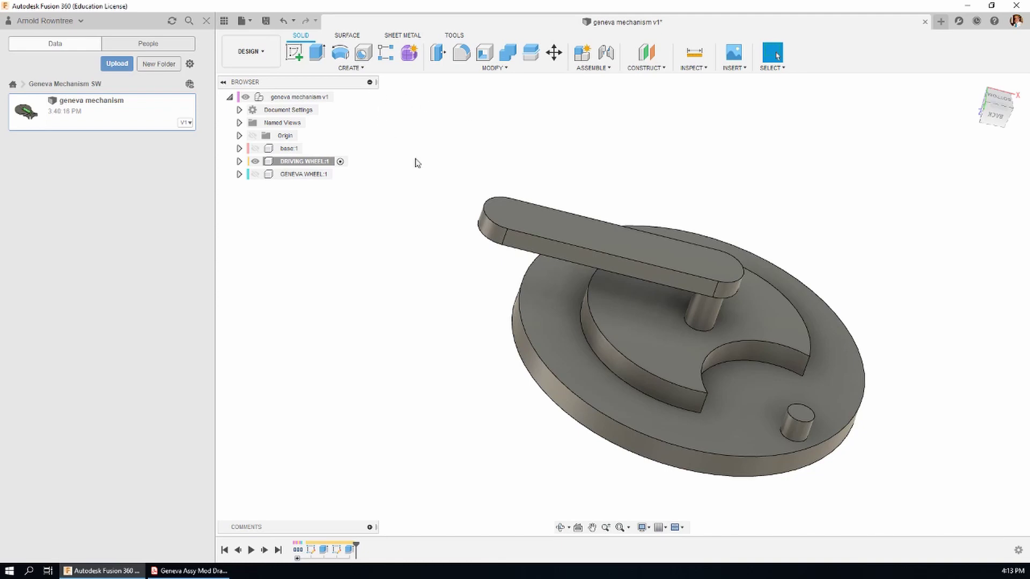
Start a sketch on the arm's top face and draw a circle at its outer end.
click(294, 52)
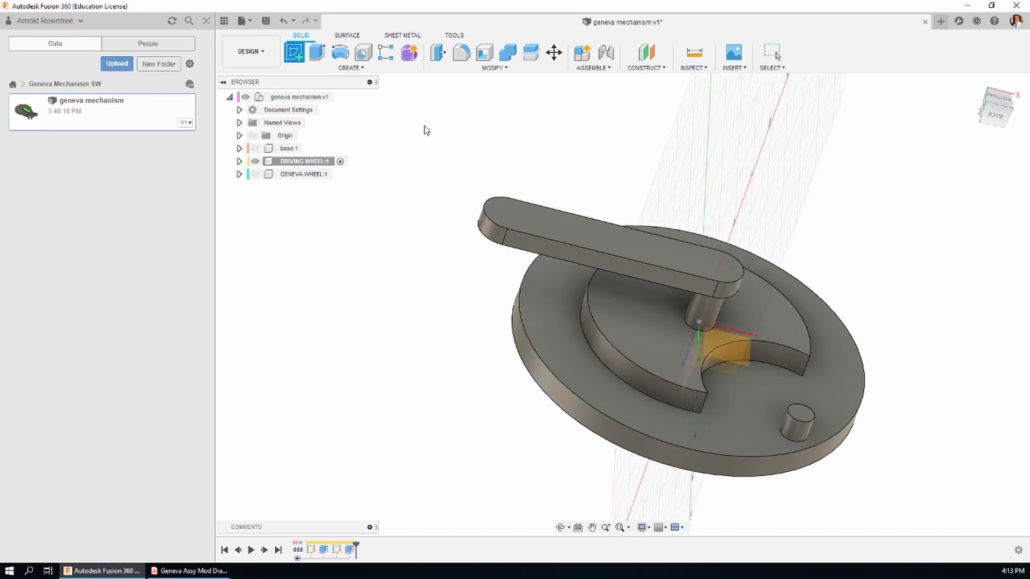
click(526, 222)
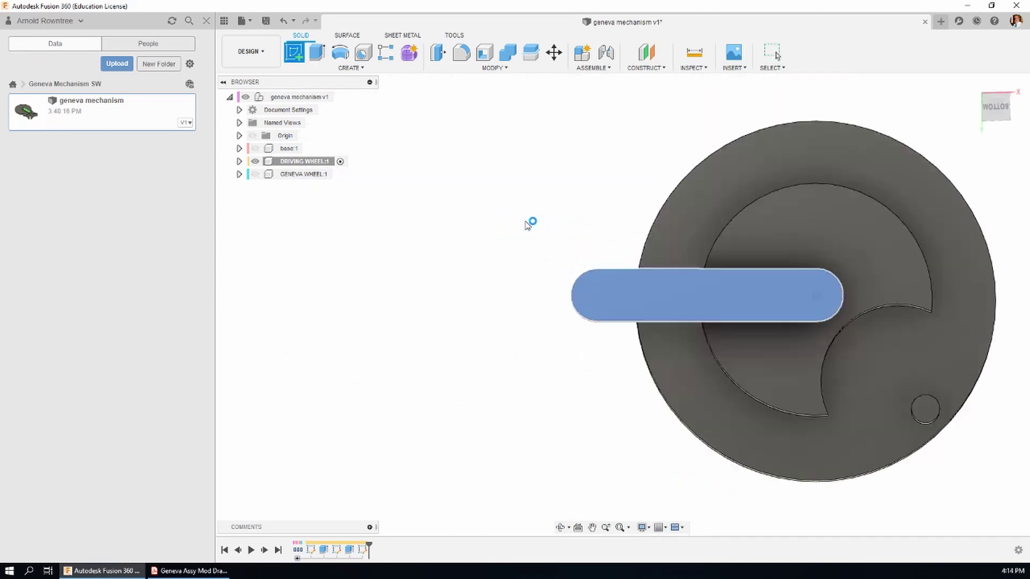
key(c)
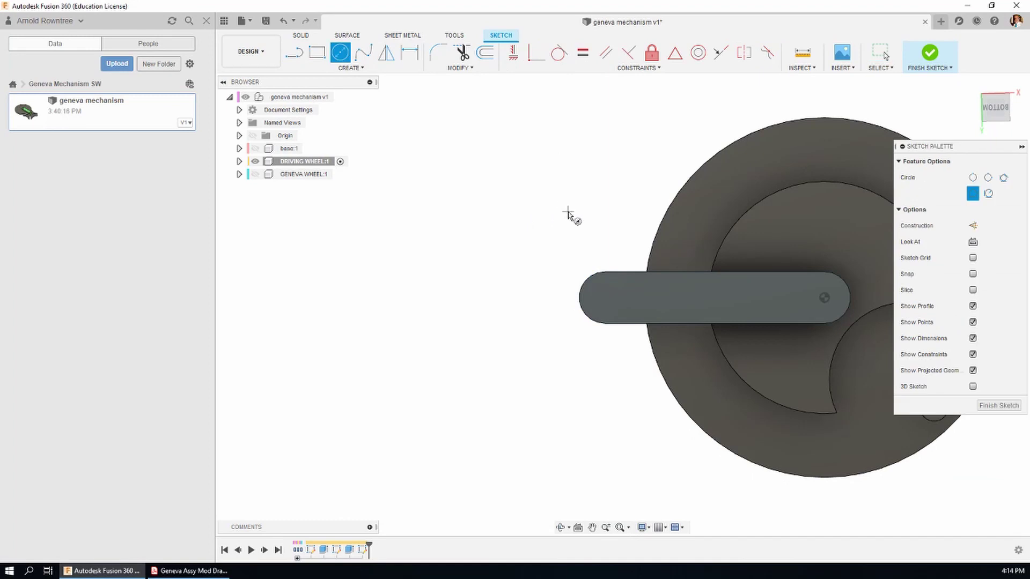
click(615, 292)
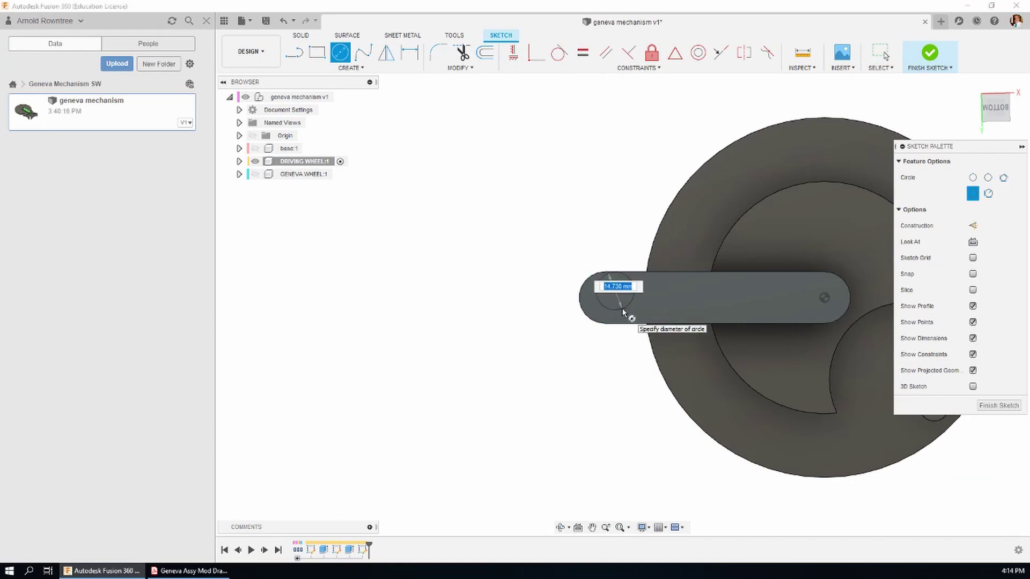
click(622, 310)
Dimension the circle to Ø10, make it concentric with the arm's end arc, and finish.
key(d)
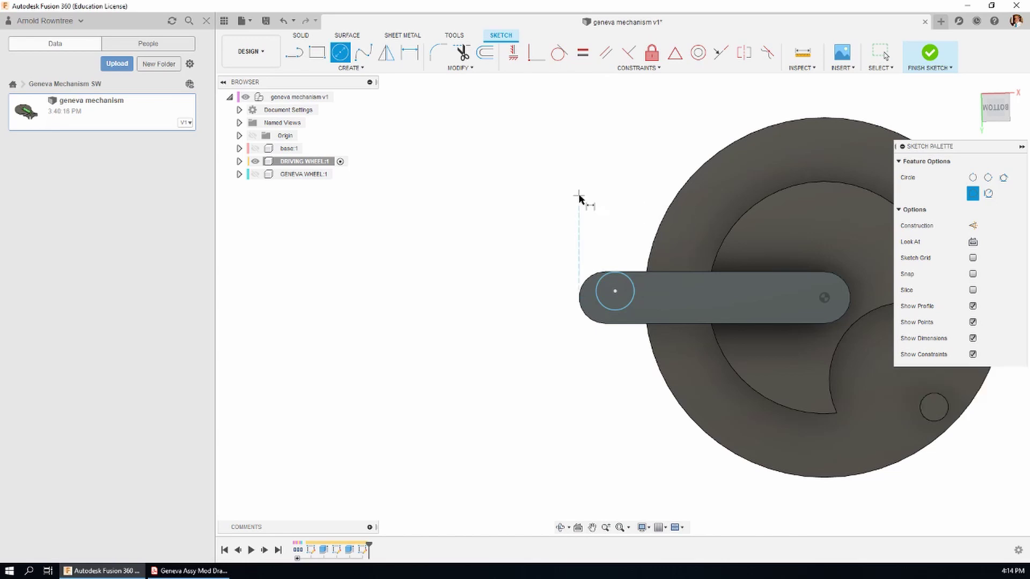
click(634, 291)
click(518, 356)
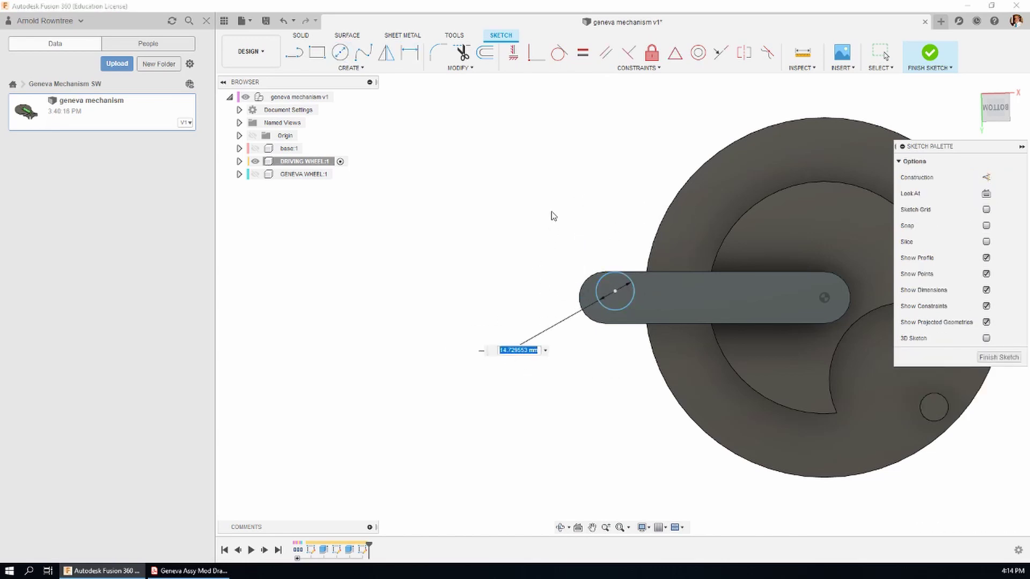
text(10)
key(Return)
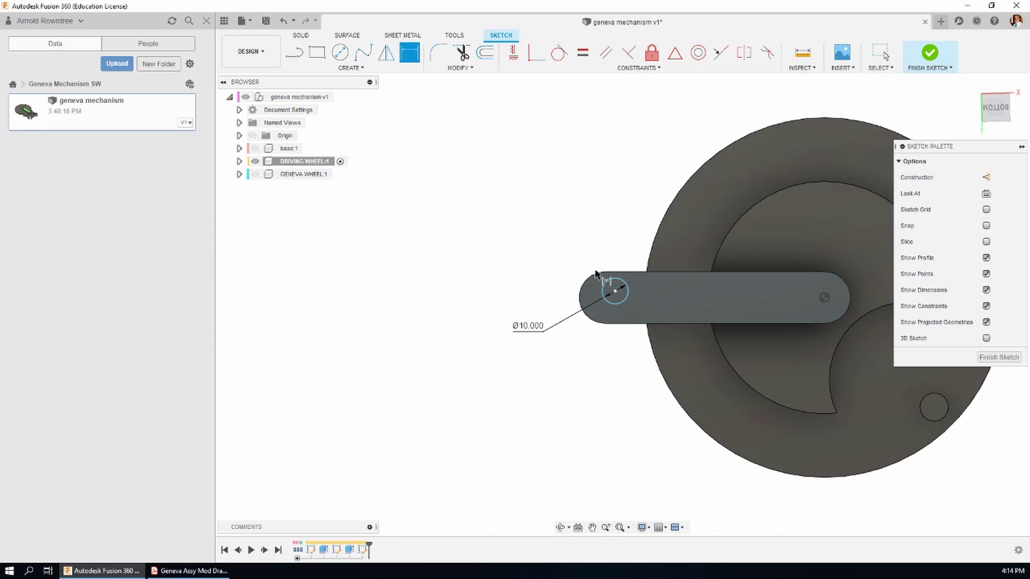
click(698, 52)
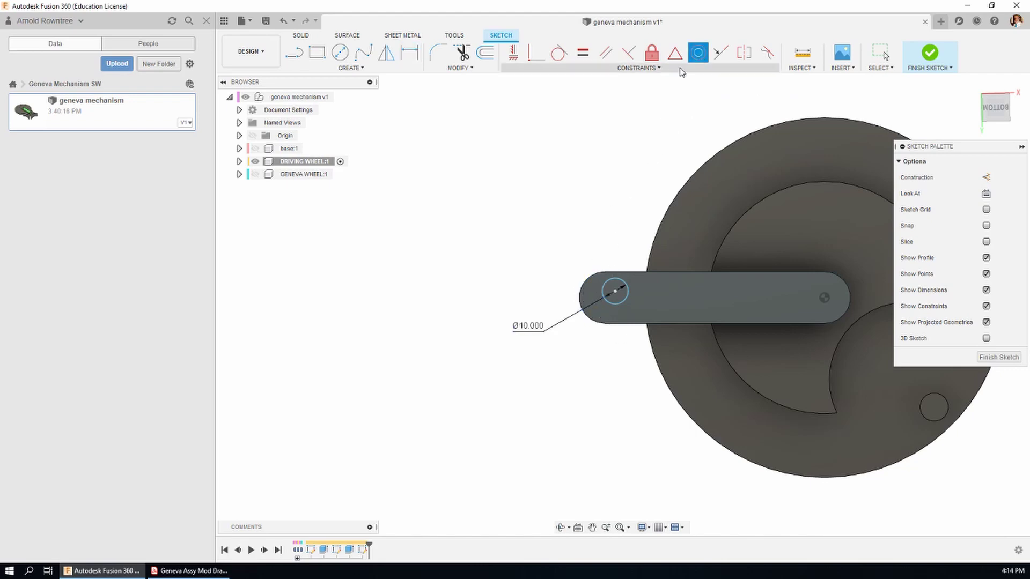
click(605, 283)
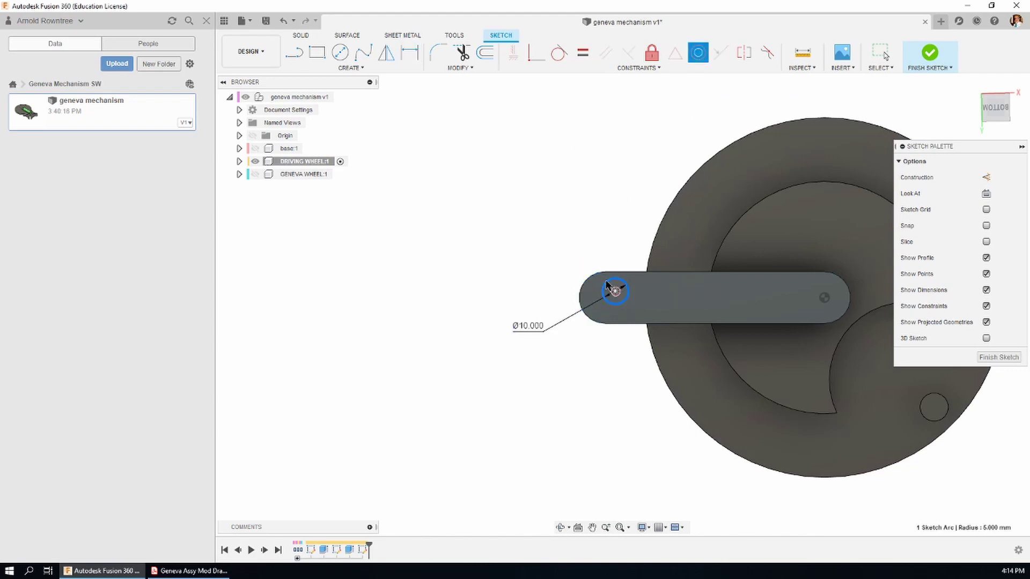
click(579, 292)
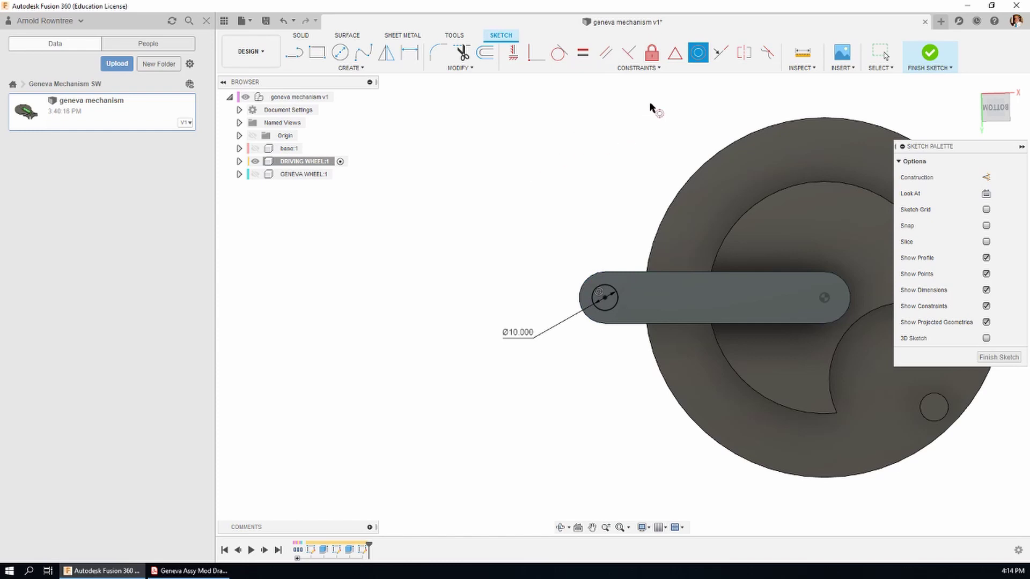
click(991, 360)
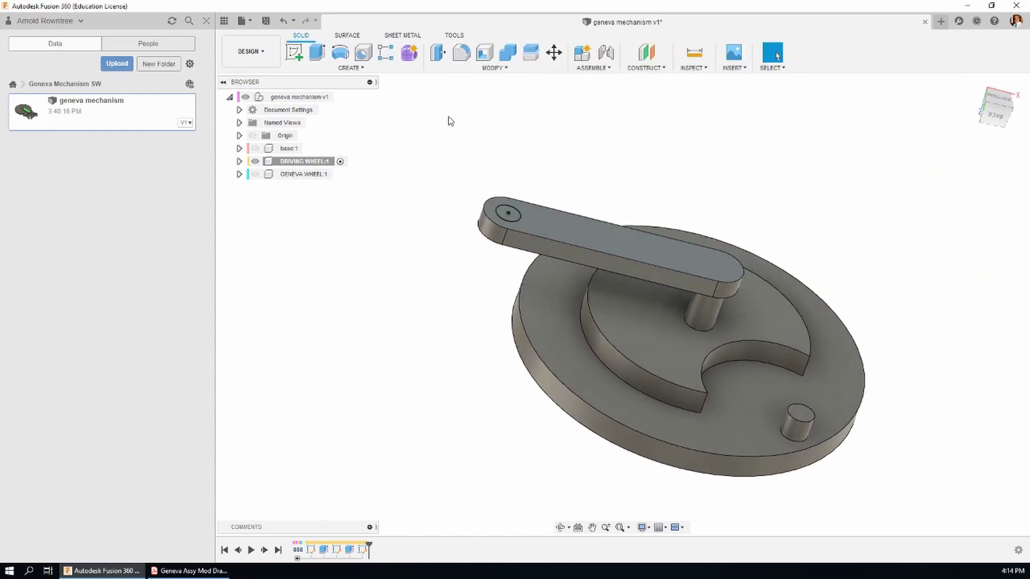
Extrude the small circle 25 mm as a joined pin on the arm's end.
key(e)
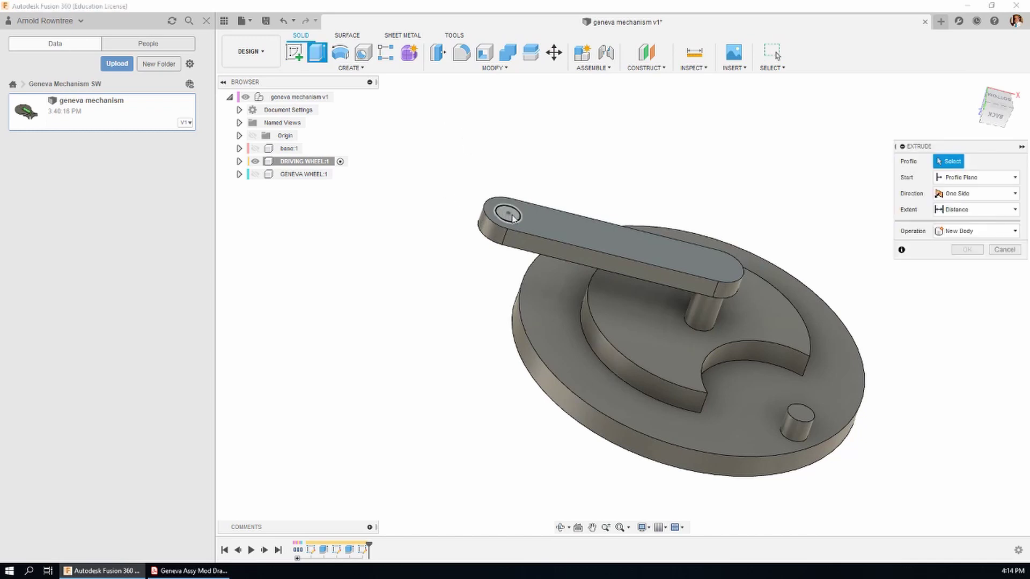
click(511, 215)
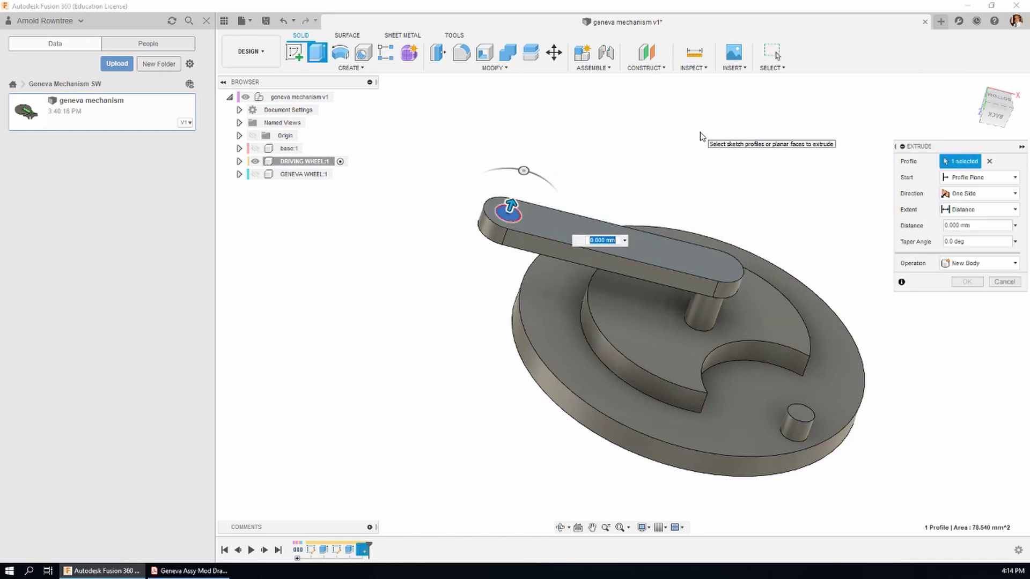
text(25)
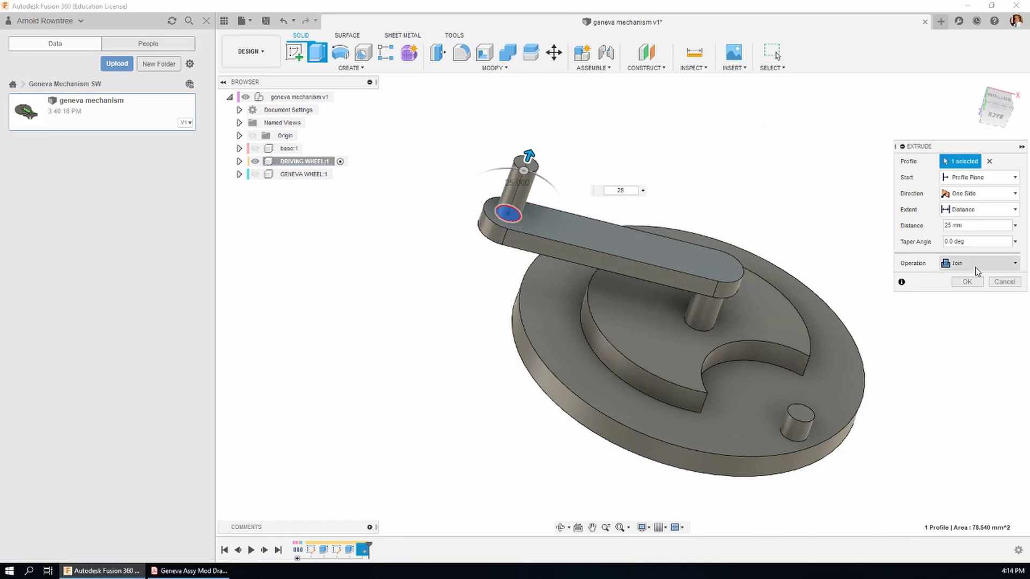
click(967, 281)
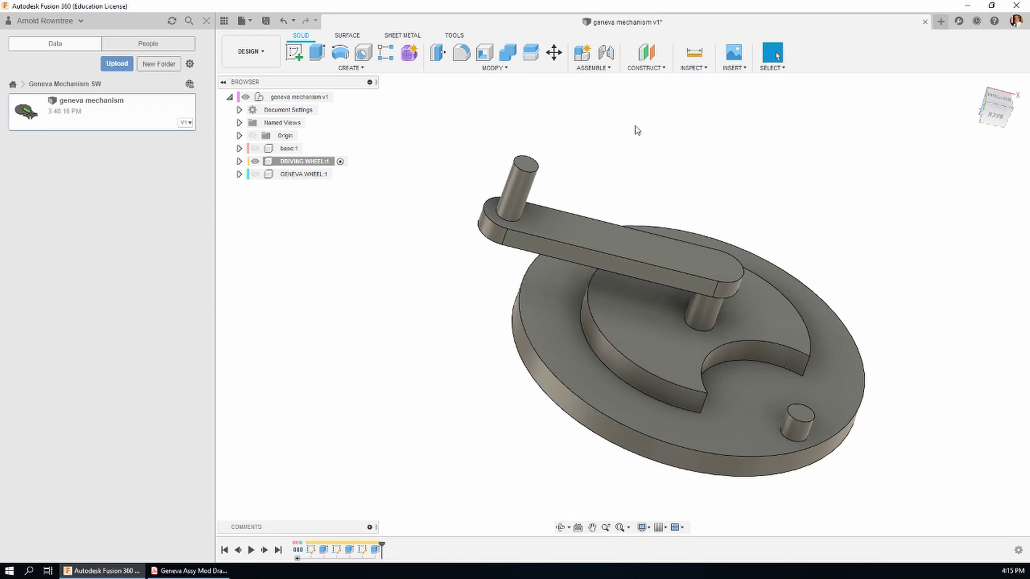
Attempt a midplane between the arm's top and side faces, then cancel it.
shift+middle_drag(637, 130, 638, 69)
click(661, 71)
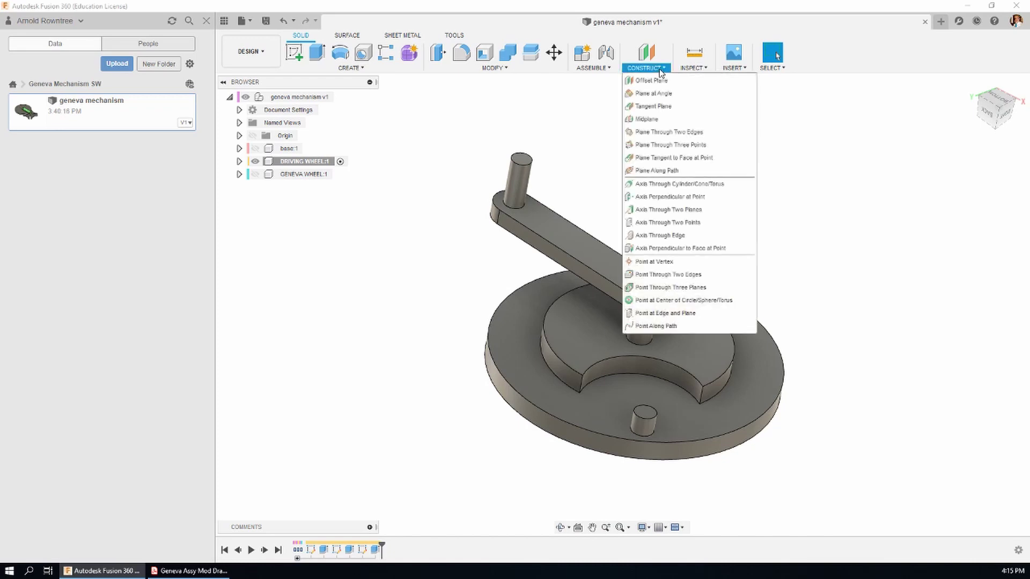
click(662, 119)
click(558, 236)
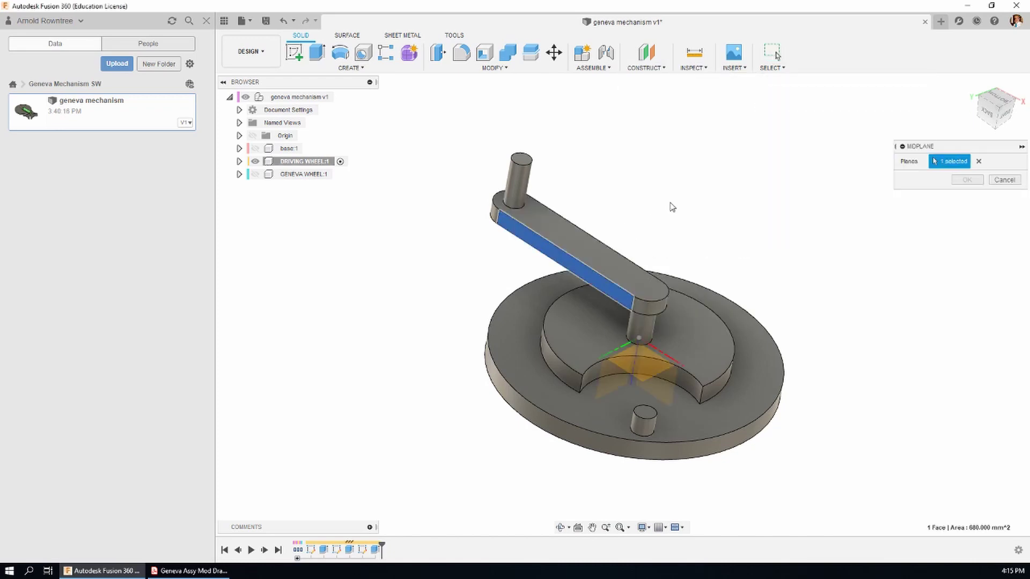
shift+middle_drag(671, 207, 683, 234)
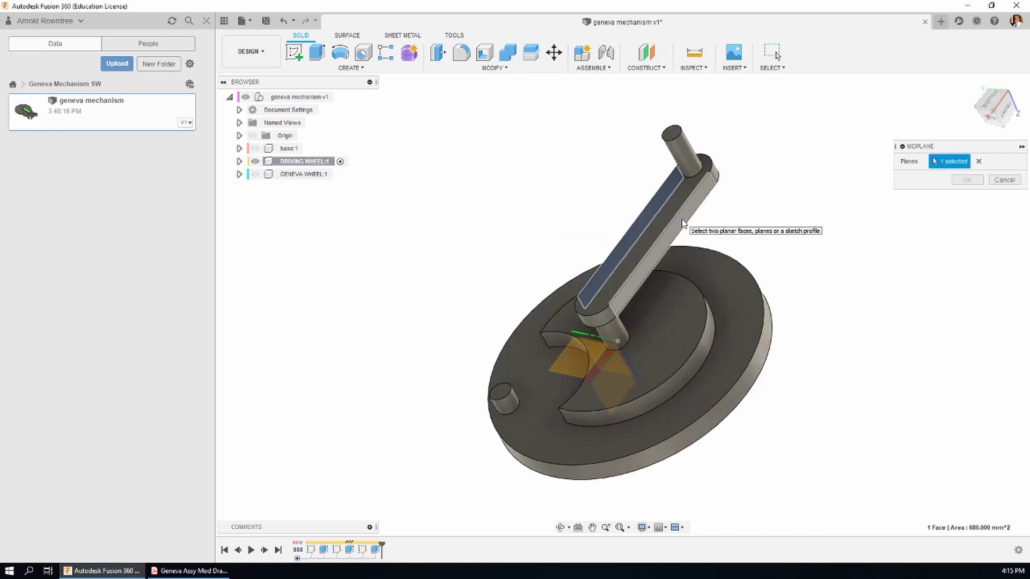
click(684, 226)
shift+middle_drag(520, 202, 607, 117)
scroll(542, 284, up, 3)
key(Escape)
scroll(436, 214, down, 3)
scroll(539, 185, up, 3)
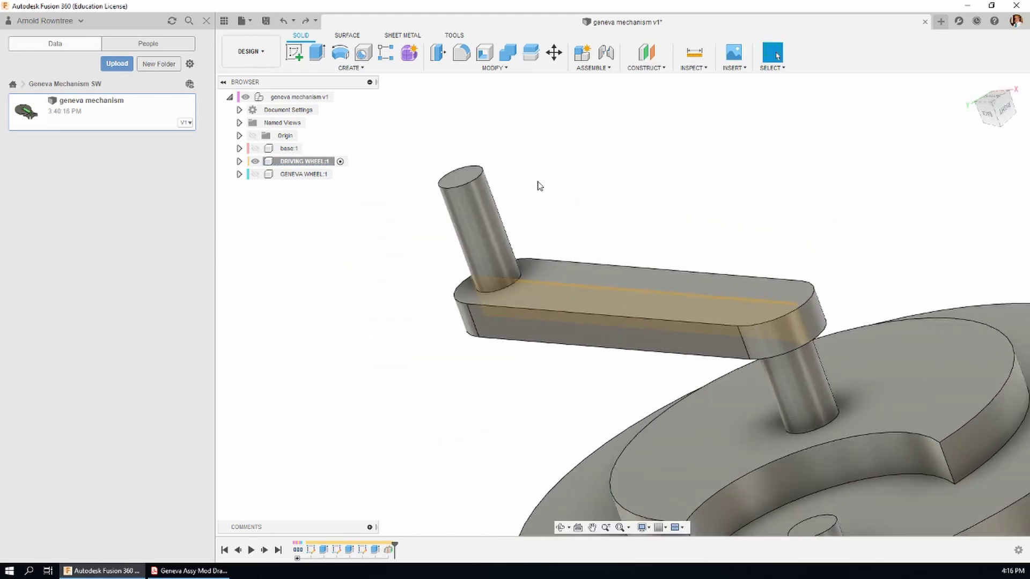
Create an Axis Through Cylinder on the pin's cylindrical face.
click(655, 69)
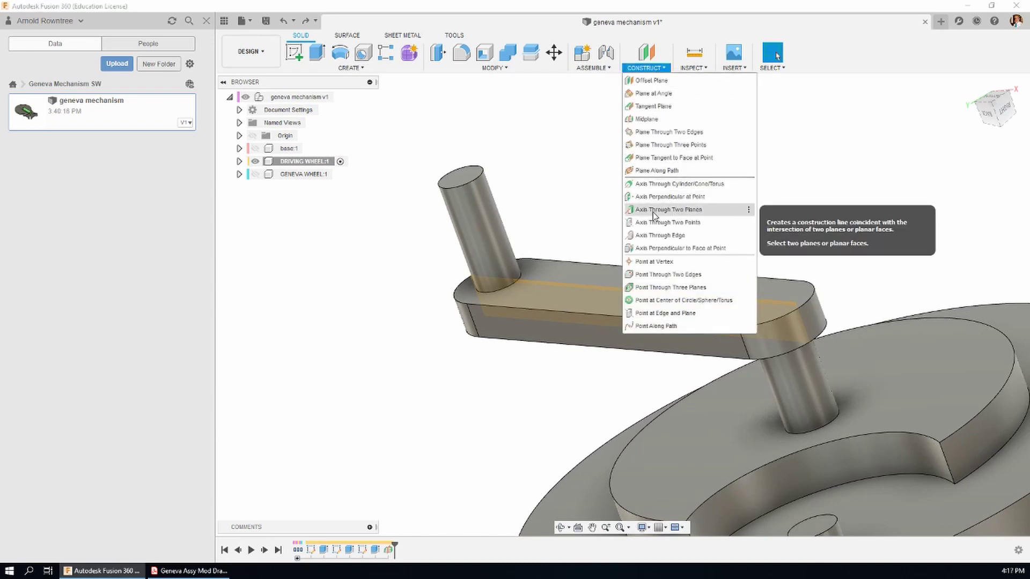
click(672, 185)
click(486, 200)
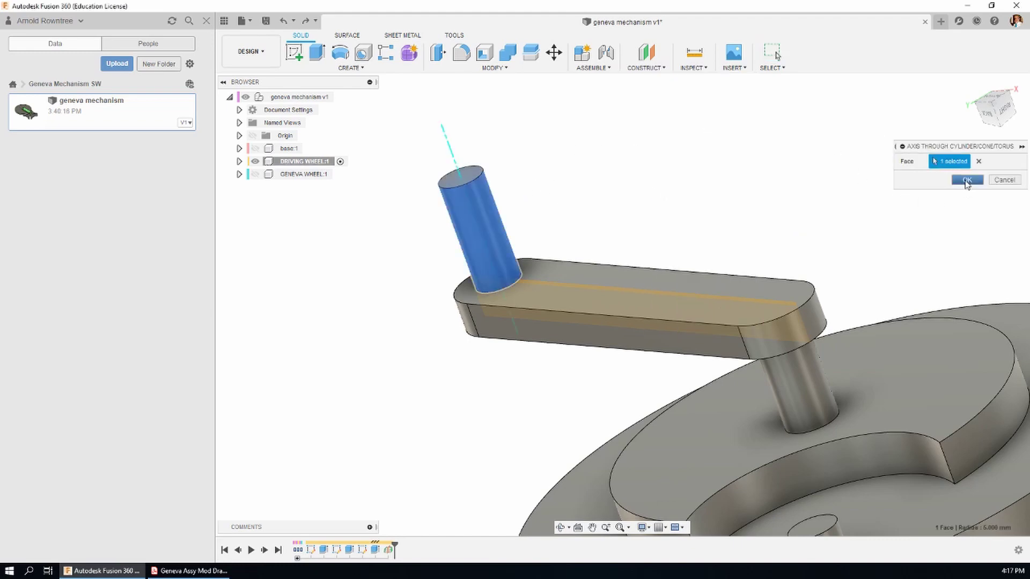
click(966, 180)
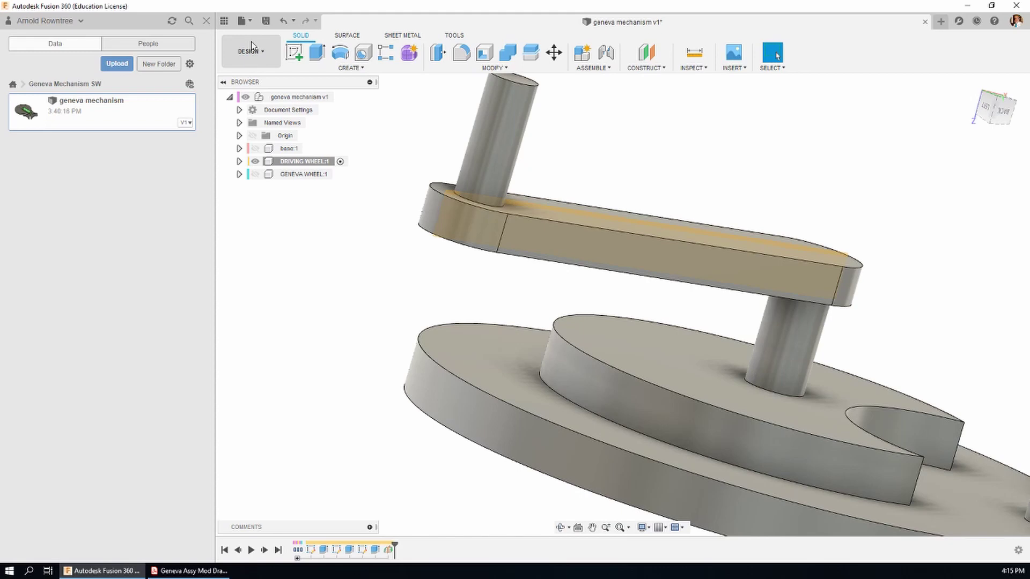
Start a sketch on the plane alongside the pin and draw a centre-diameter circle at the pin end.
click(294, 54)
click(910, 293)
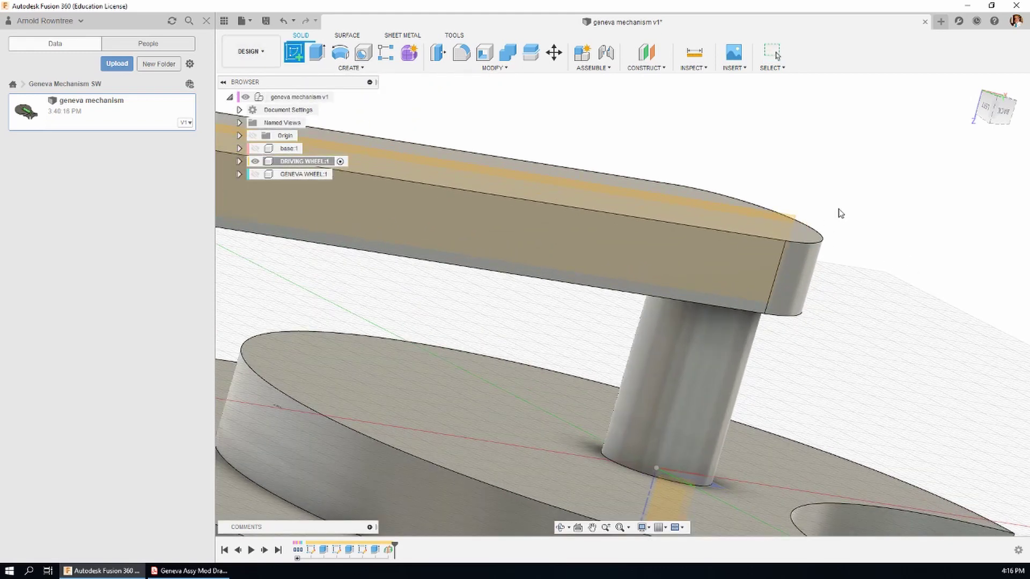
click(803, 221)
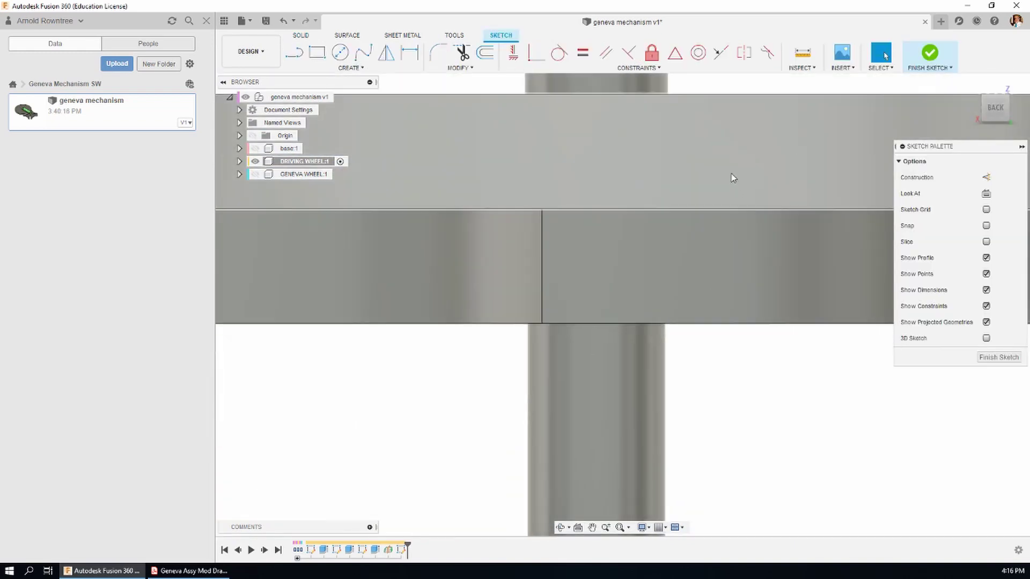
scroll(869, 361, up, 5)
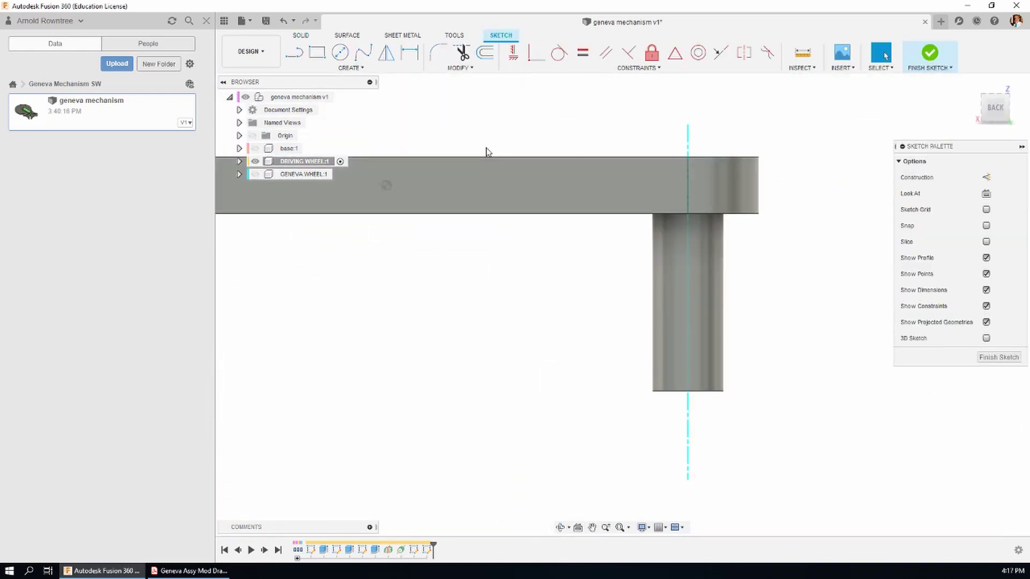
click(339, 54)
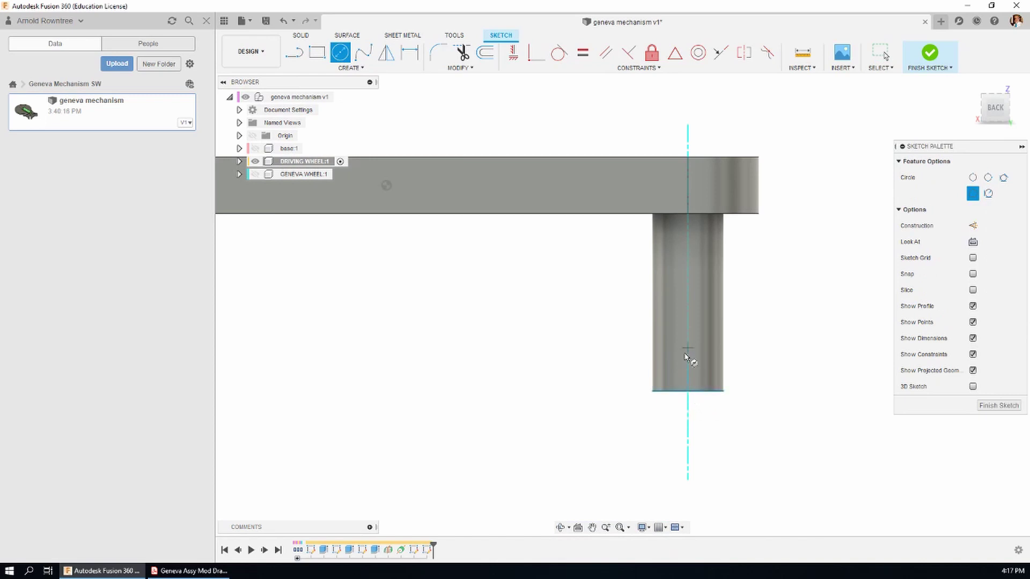
click(688, 391)
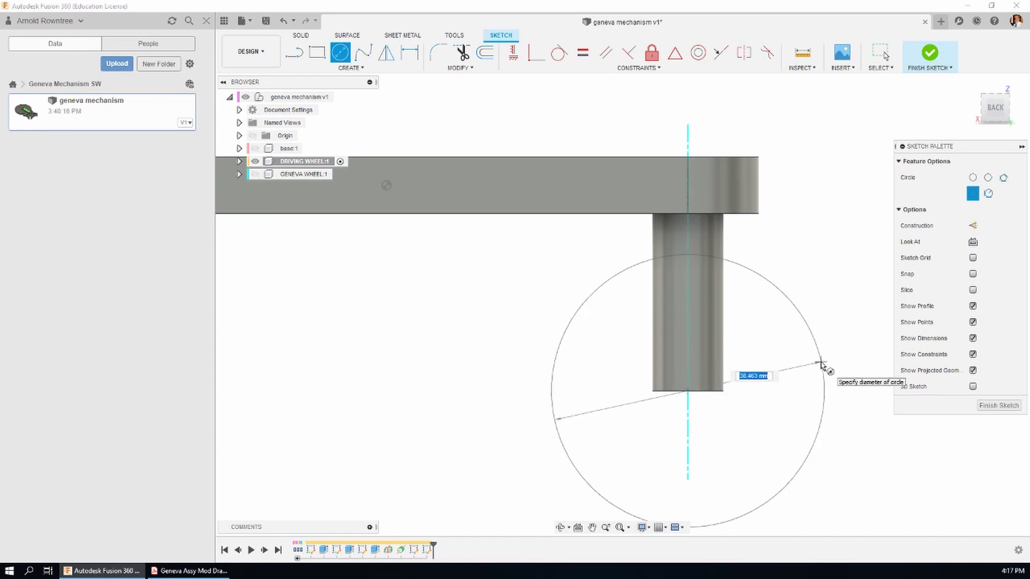
click(766, 362)
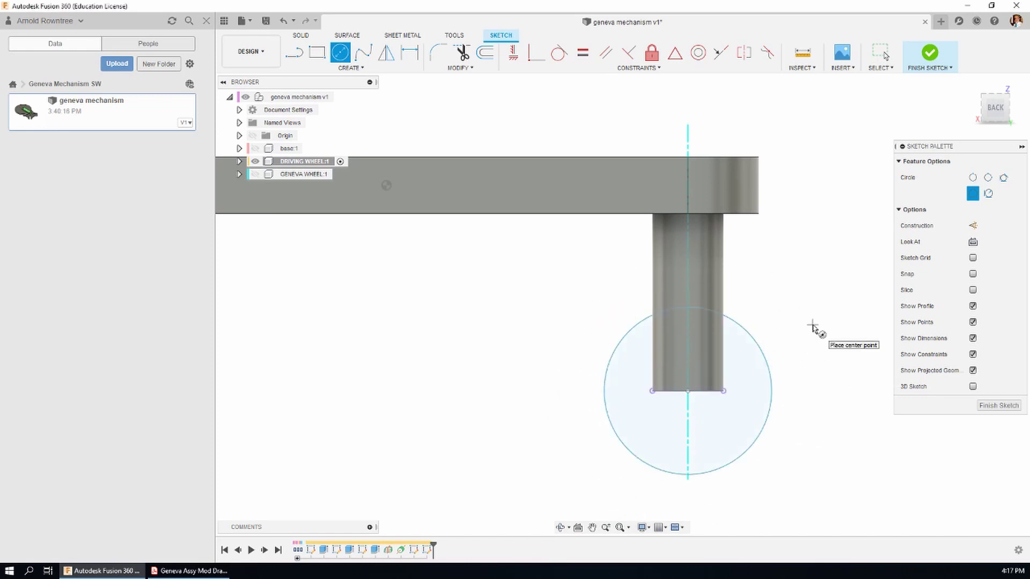
Dimension the circle's diameter to 22 mm.
key(d)
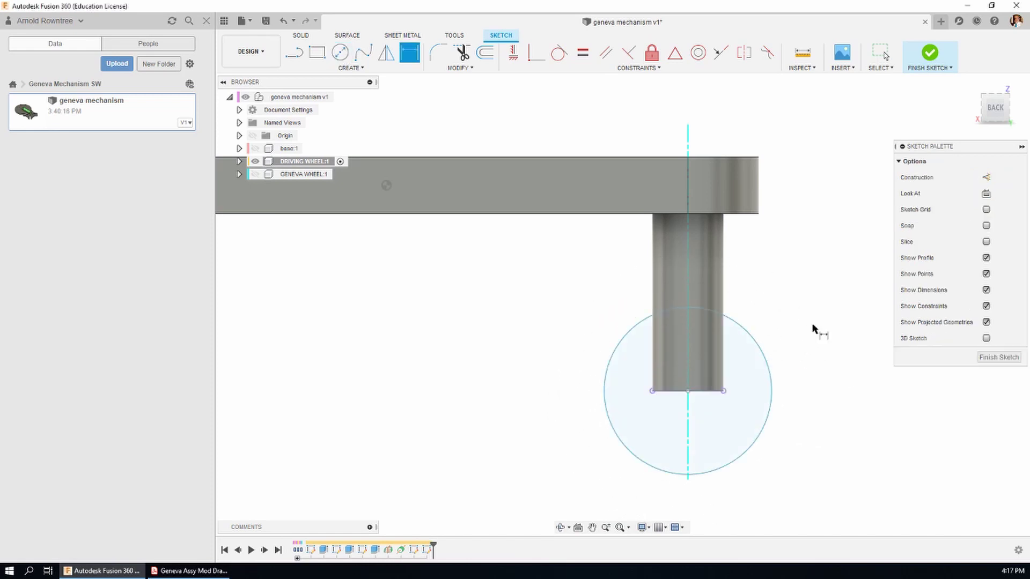
click(761, 350)
click(817, 292)
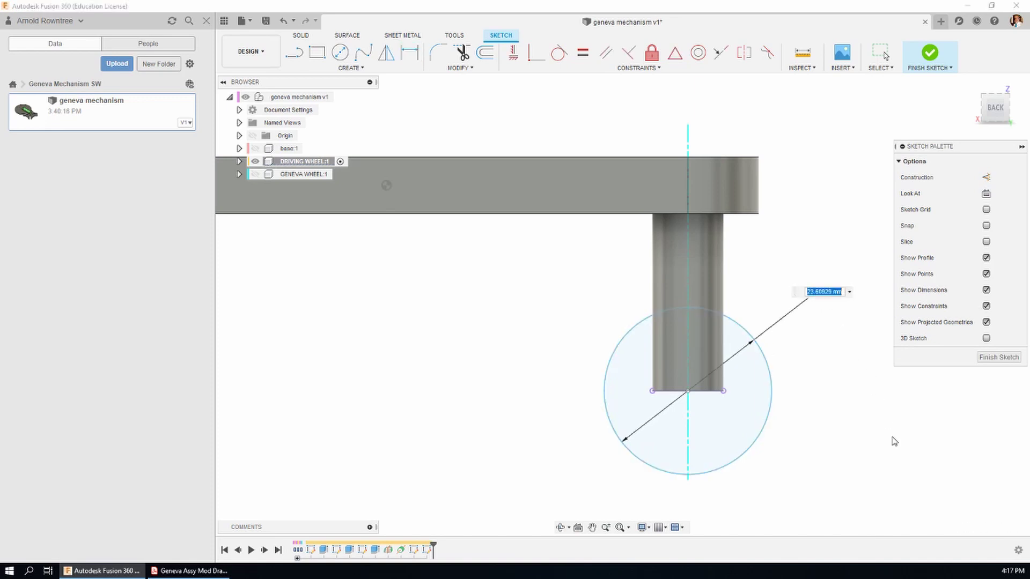
click(535, 577)
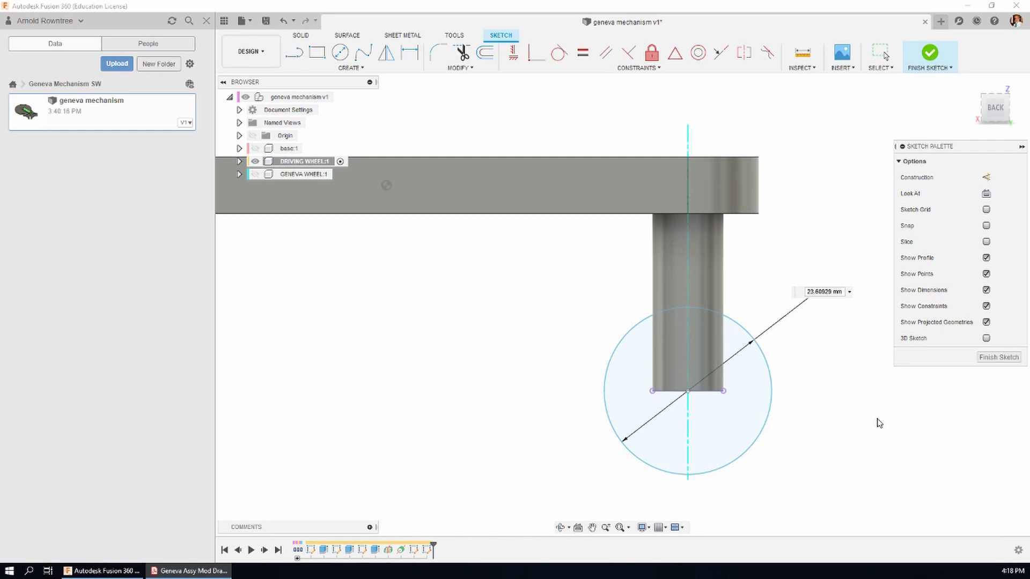
click(836, 292)
text(22)
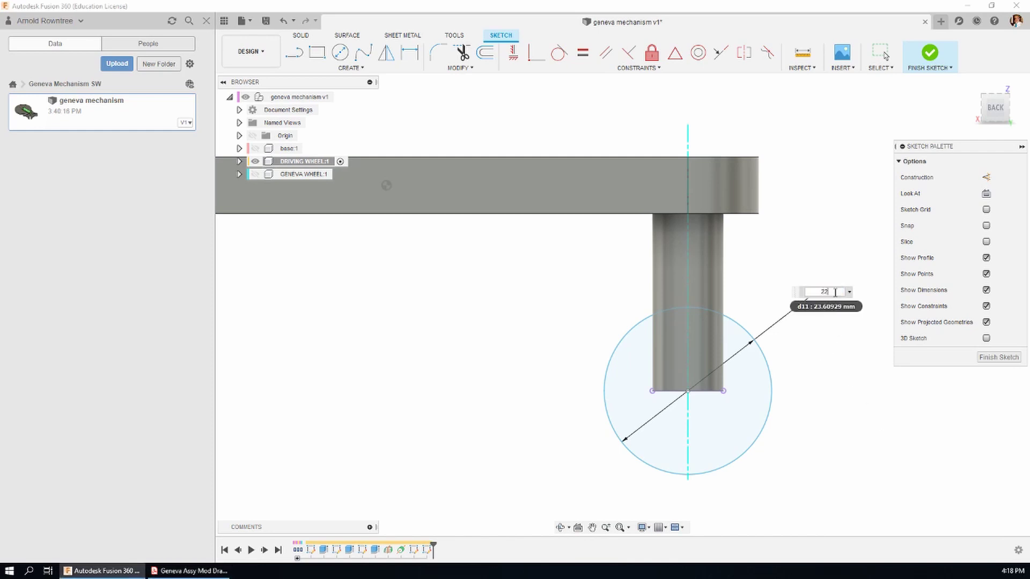
key(Return)
Draw a vertical line through the circle and trim away its right half.
scroll(752, 467, up, 3)
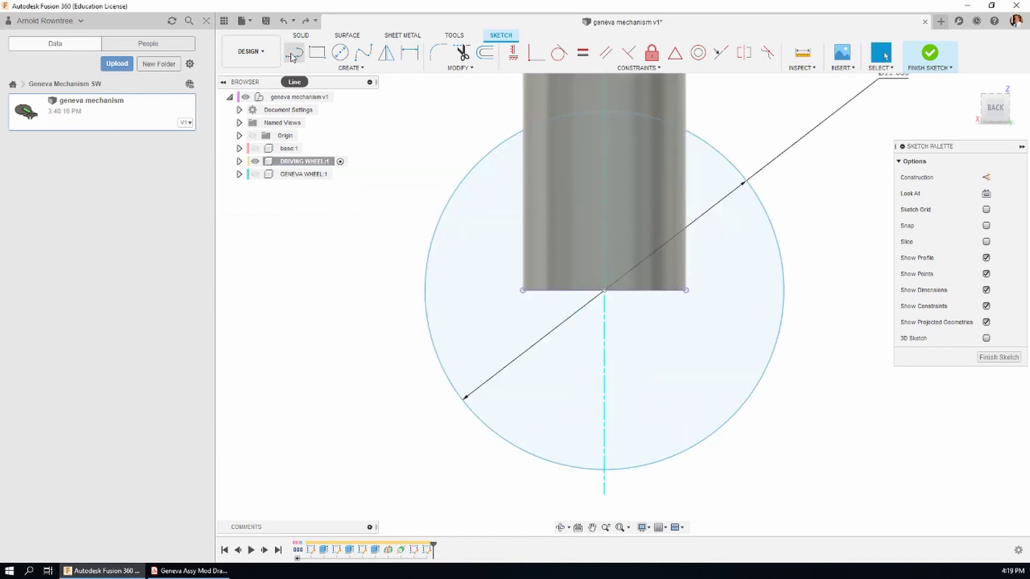
click(294, 53)
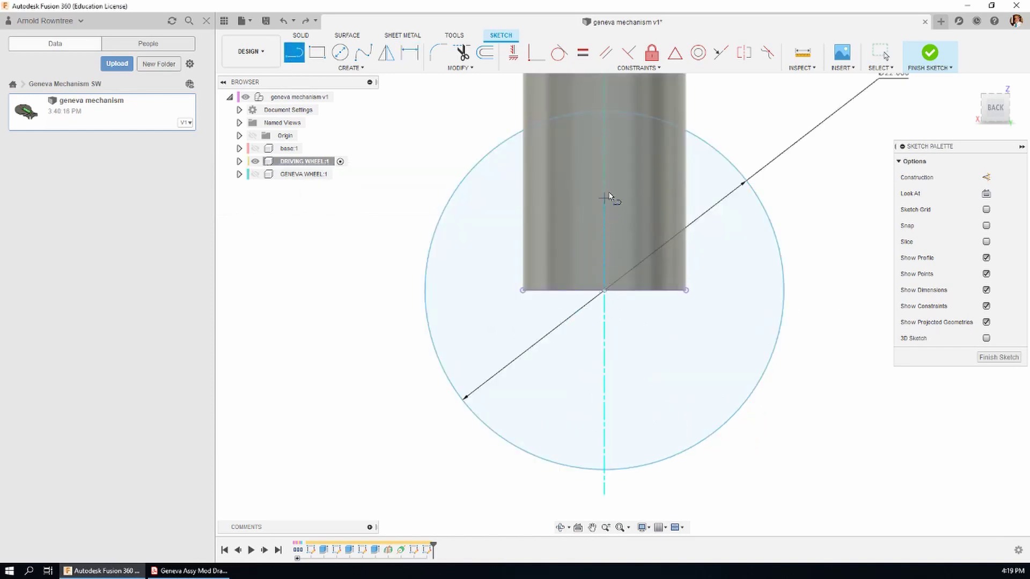
click(605, 111)
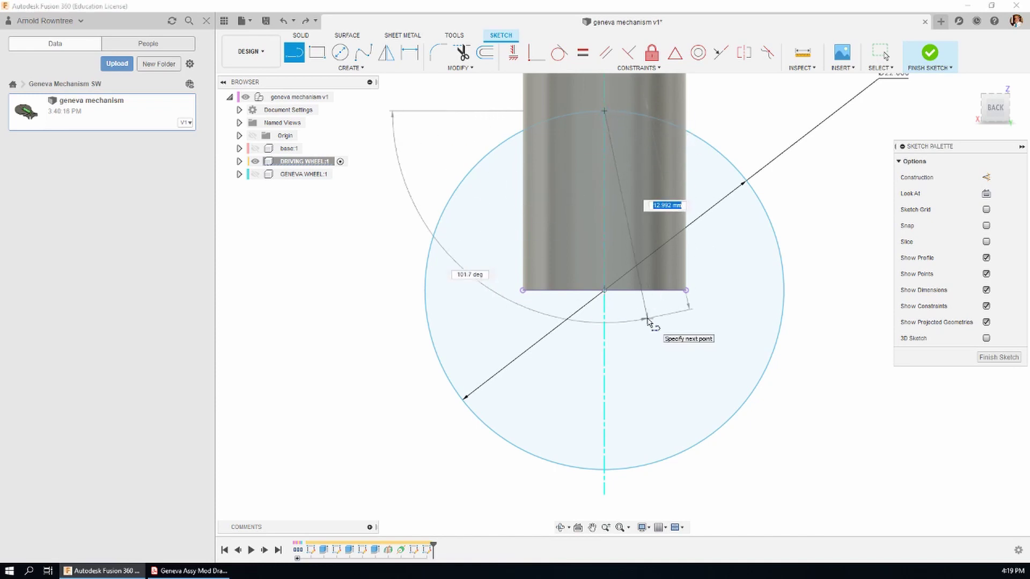
click(604, 472)
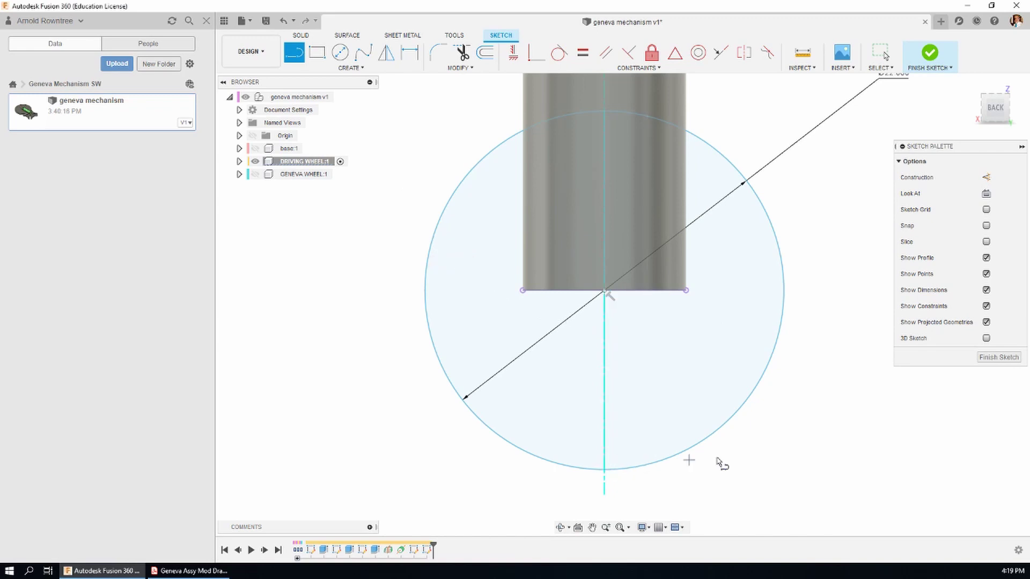
click(462, 52)
click(771, 355)
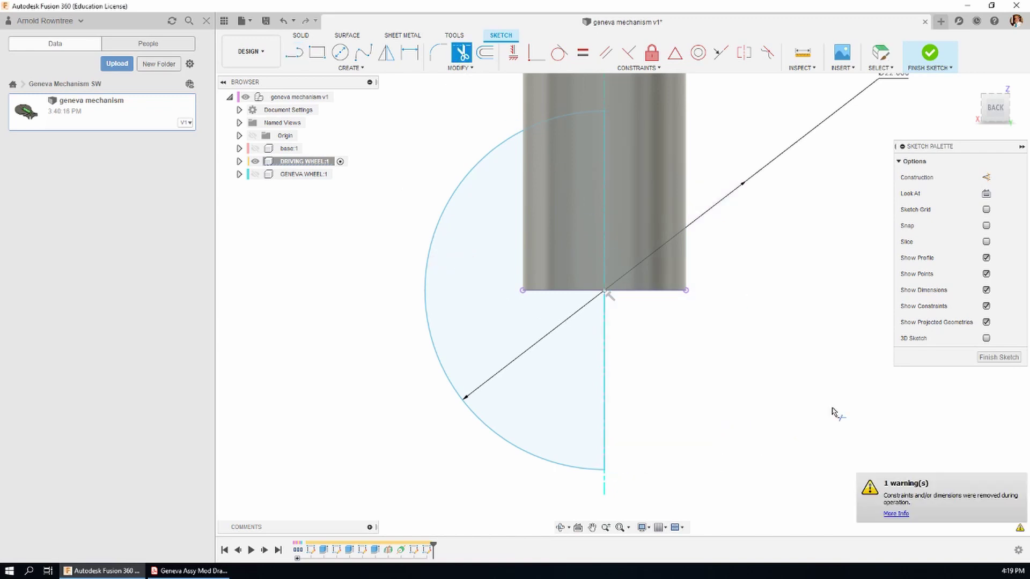
Finish the sketch and revolve the half-circle 360° about the axis line with Join.
click(999, 357)
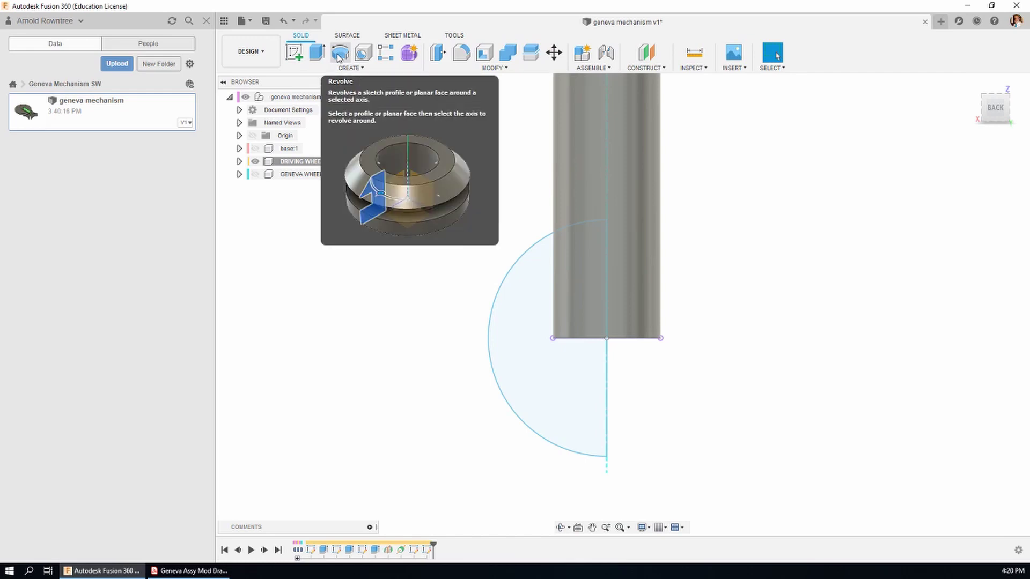
click(339, 55)
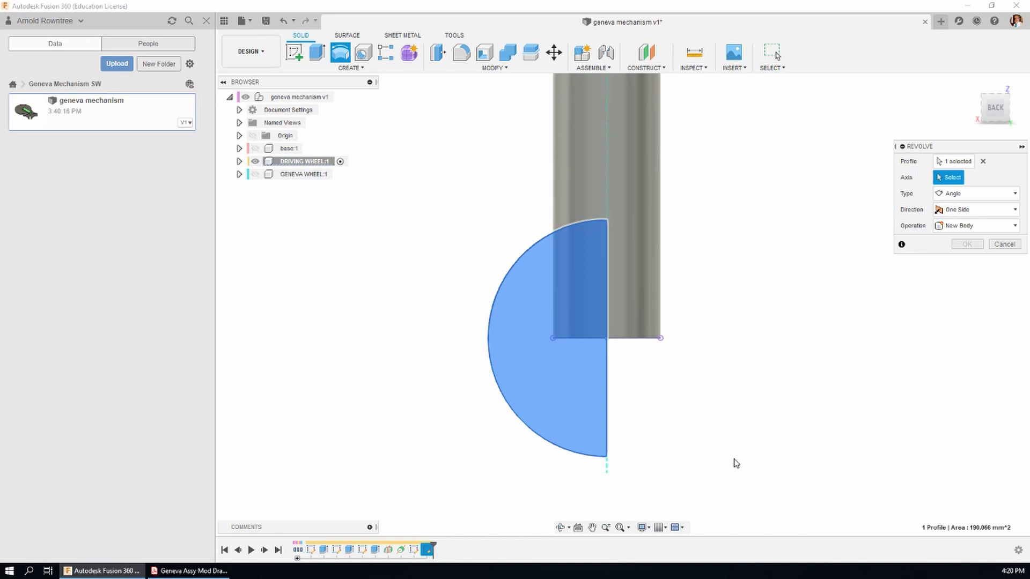
click(607, 472)
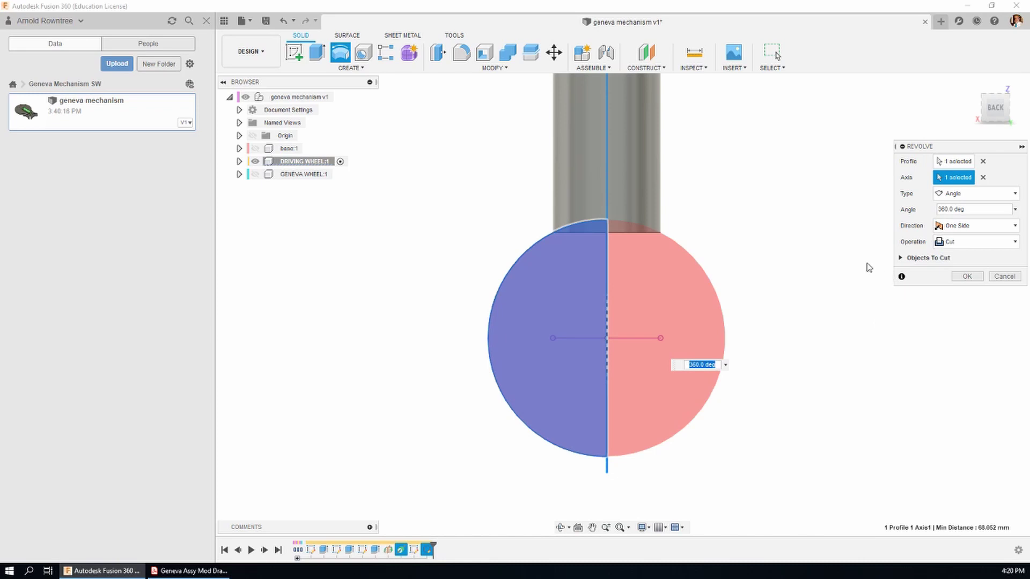
click(1015, 242)
click(958, 258)
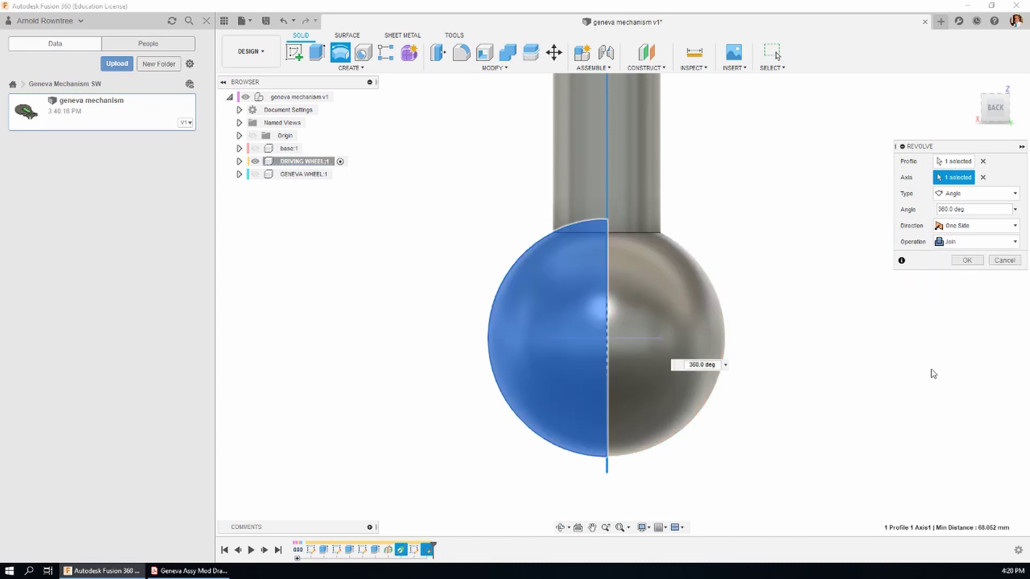
click(965, 261)
scroll(763, 375, down, 6)
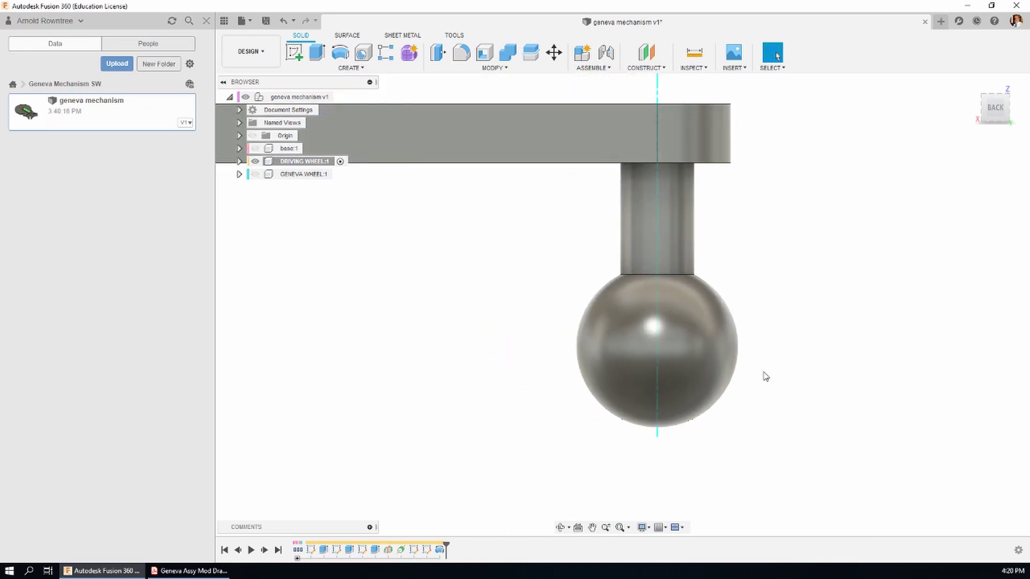